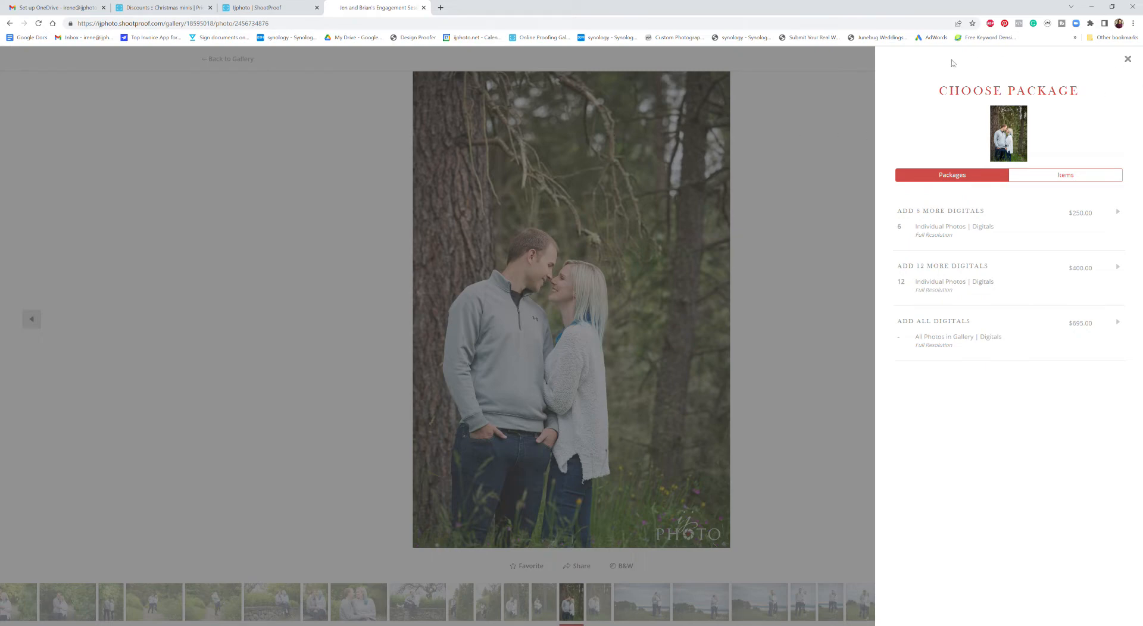
- Reopen the gallery photo's buying options and open the Holiday Cards designs among the individual card items
{"action": "left_click", "coordinate": [1128, 59]}
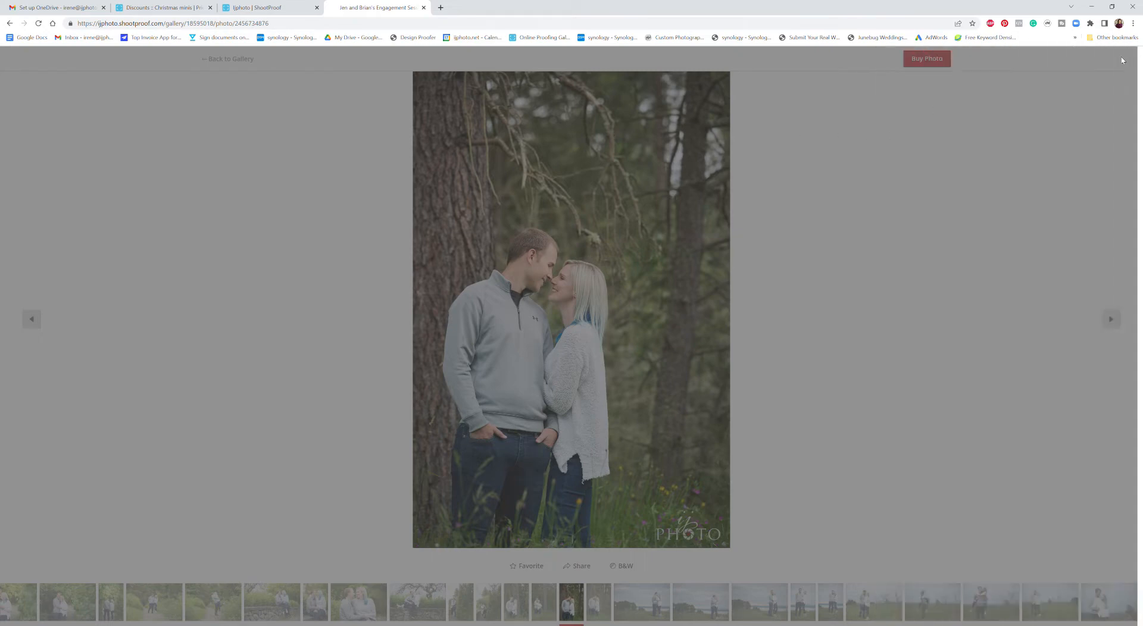
{"action": "left_click", "coordinate": [936, 60]}
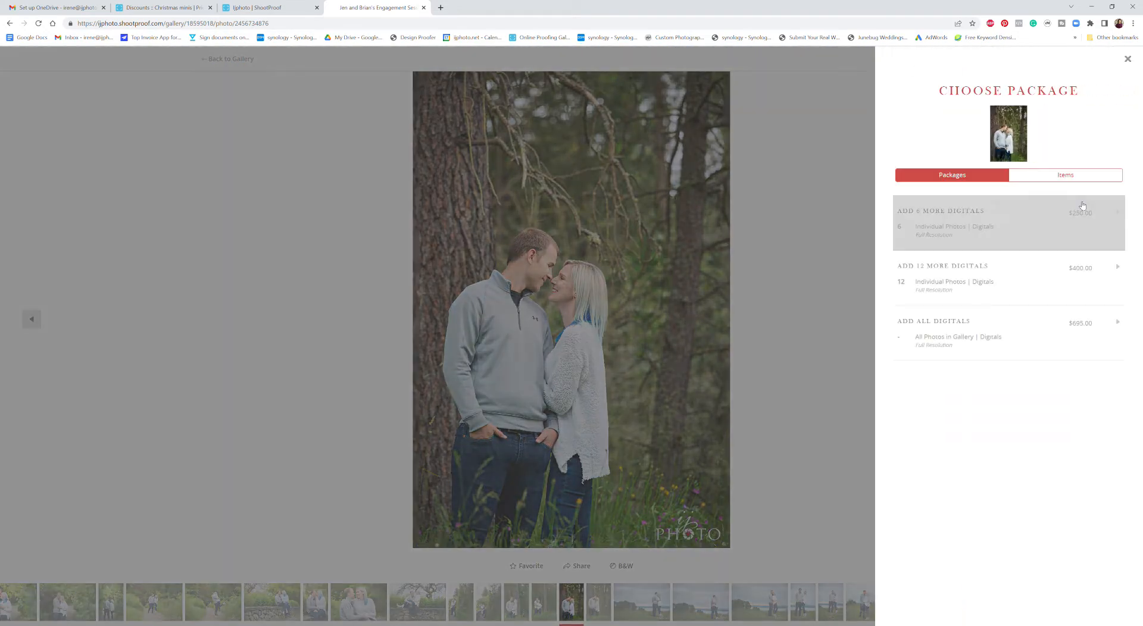
{"action": "left_click", "coordinate": [1070, 176]}
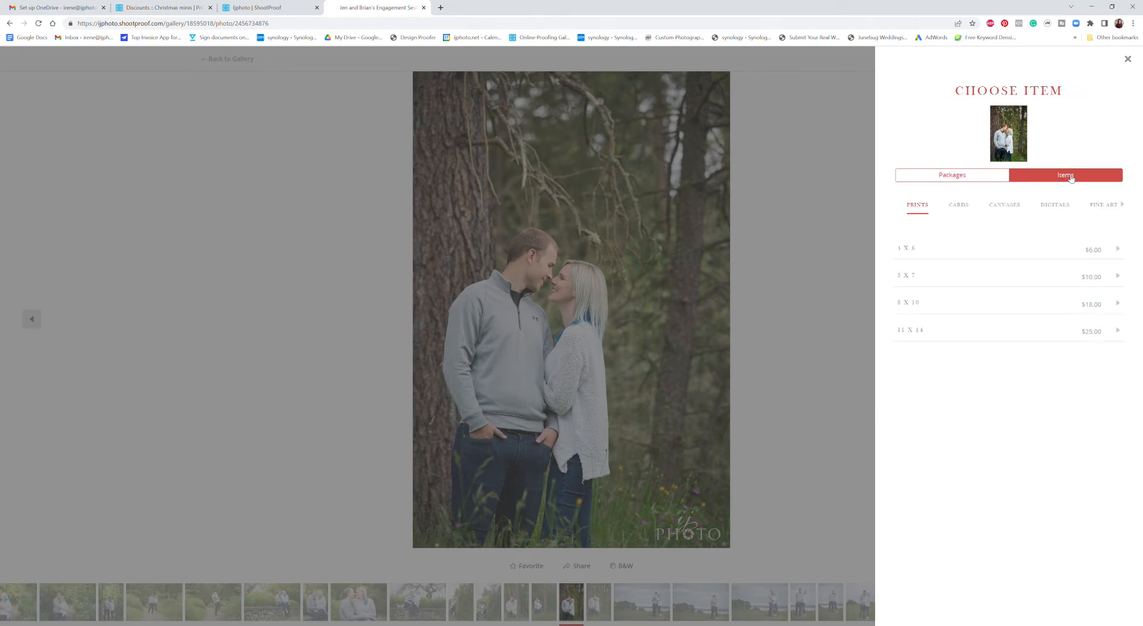
{"action": "left_click", "coordinate": [963, 206]}
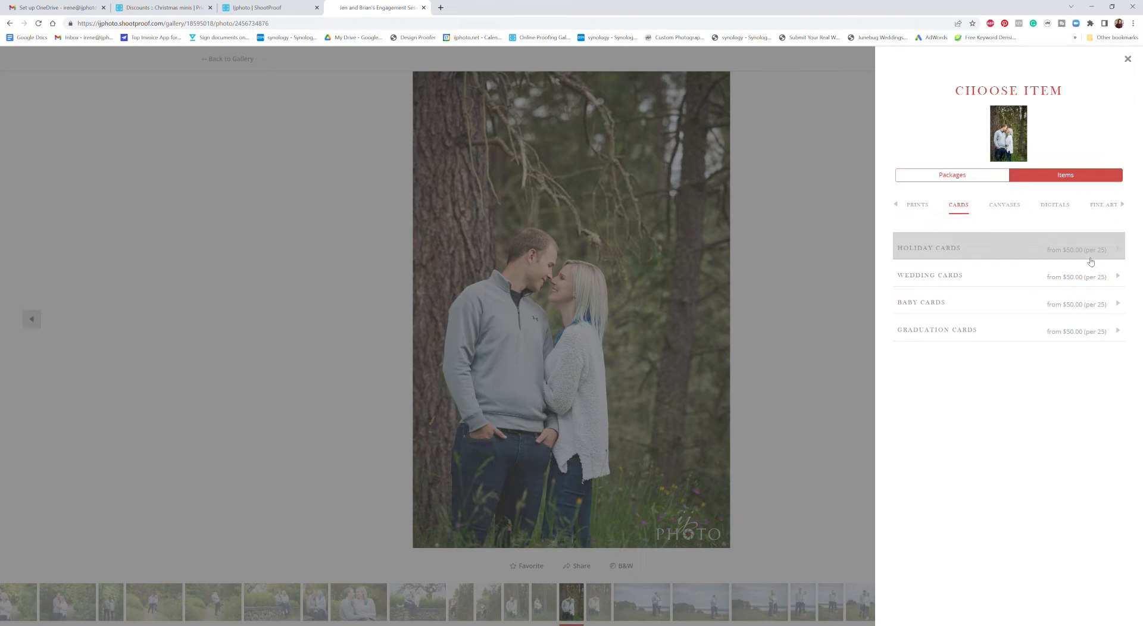
{"action": "left_click", "coordinate": [924, 254]}
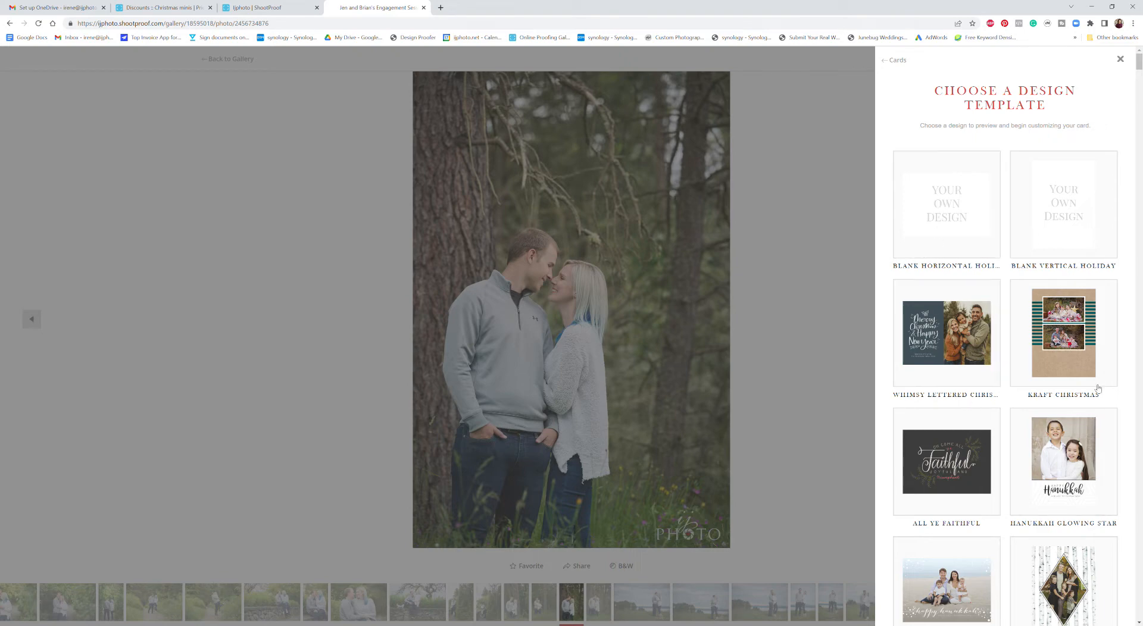
- Browse the holiday card templates, choose the New Year Film Strip design and start designing it
{"action": "scroll", "coordinate": [970, 494], "scroll_direction": "down", "scroll_amount": 4}
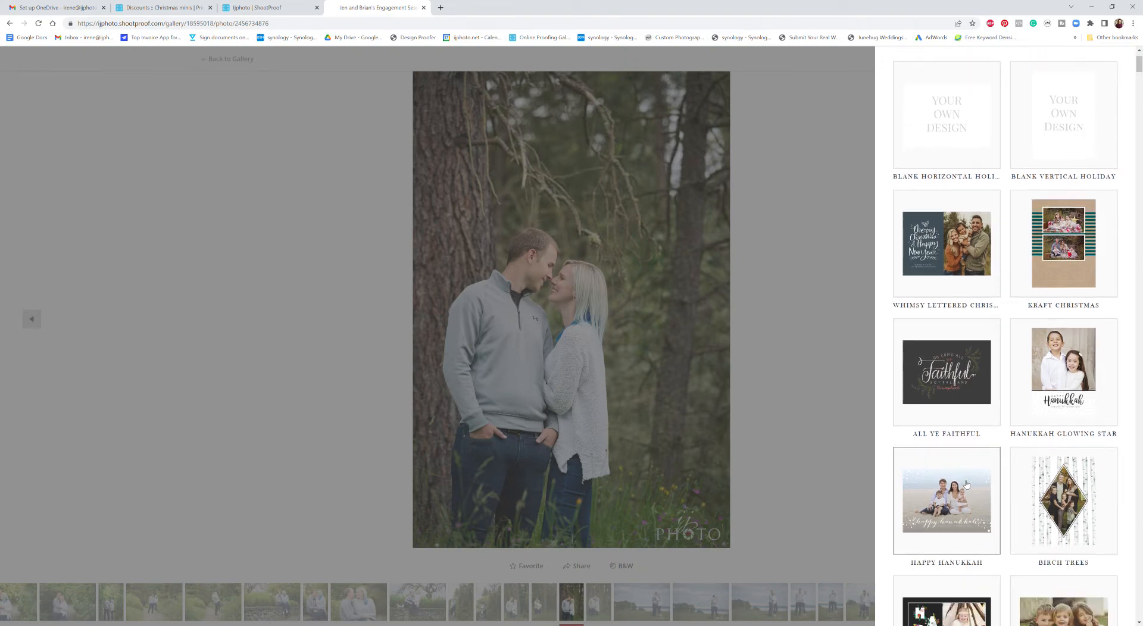
{"action": "scroll", "coordinate": [965, 484], "scroll_direction": "down", "scroll_amount": 3}
{"action": "scroll", "coordinate": [963, 483], "scroll_direction": "down", "scroll_amount": 4}
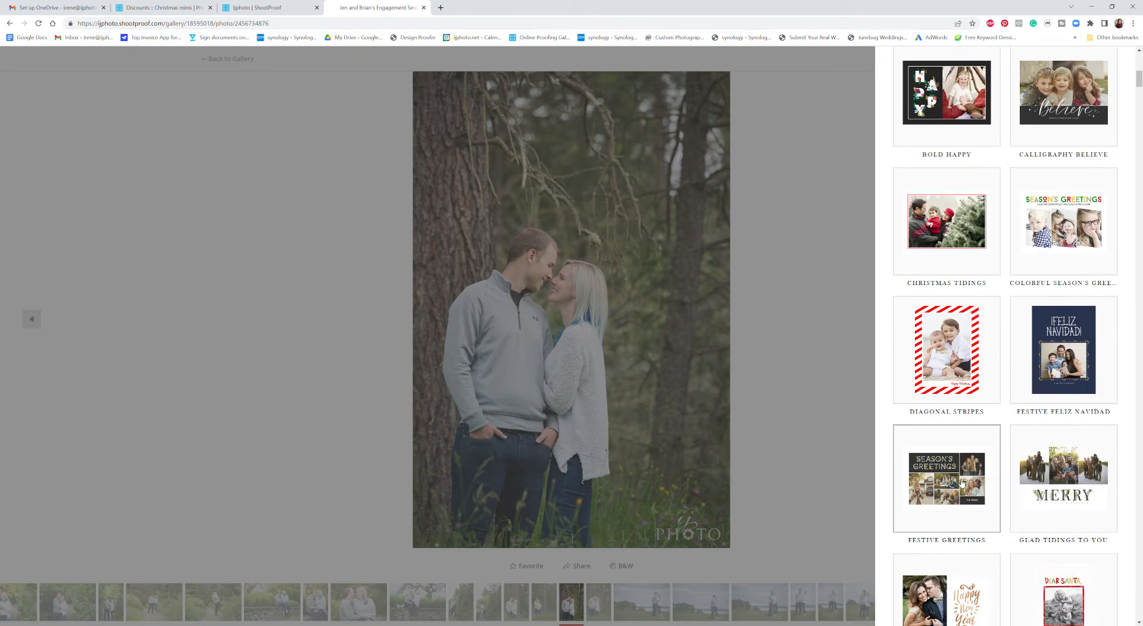
{"action": "scroll", "coordinate": [964, 479], "scroll_direction": "down", "scroll_amount": 2}
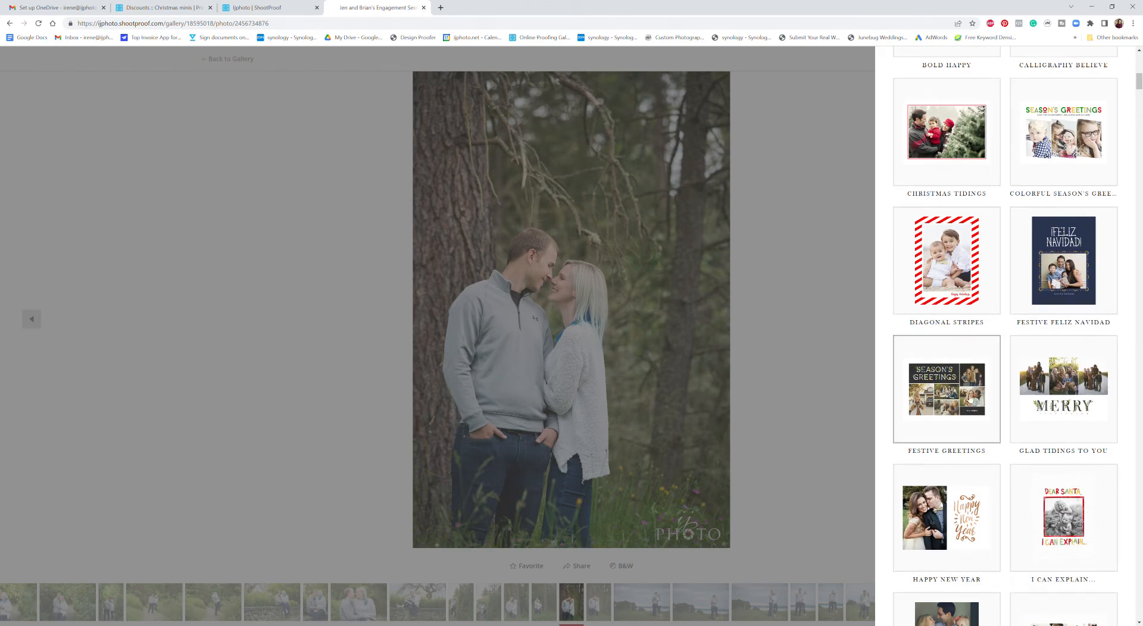
{"action": "scroll", "coordinate": [1048, 476], "scroll_direction": "down", "scroll_amount": 4}
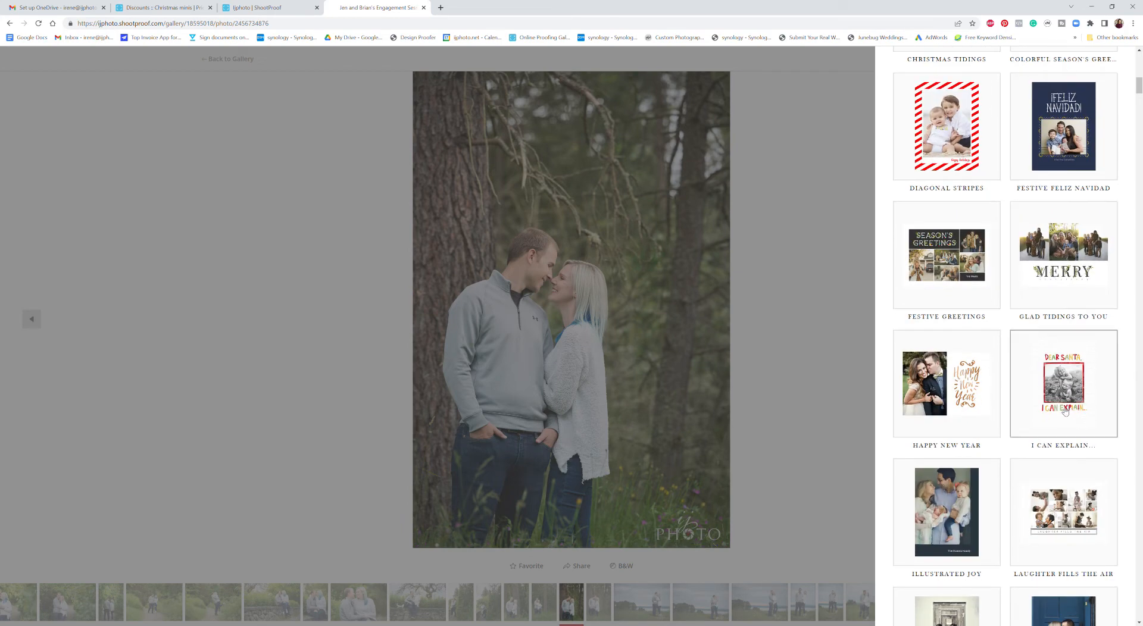
{"action": "scroll", "coordinate": [948, 426], "scroll_direction": "down", "scroll_amount": 8}
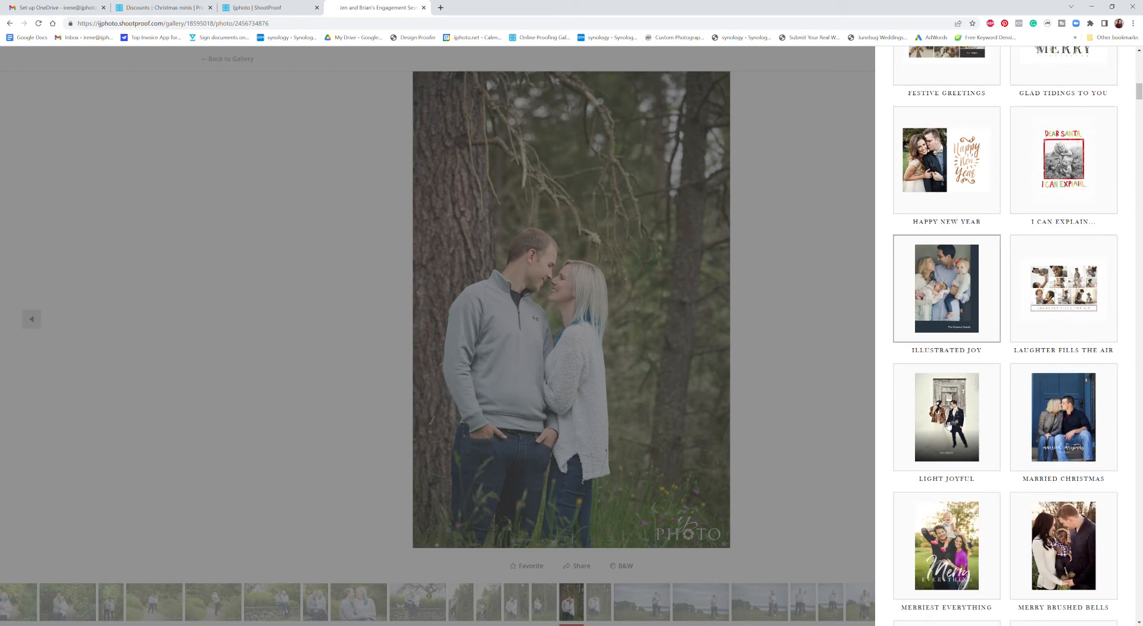
{"action": "scroll", "coordinate": [947, 426], "scroll_direction": "down", "scroll_amount": 3}
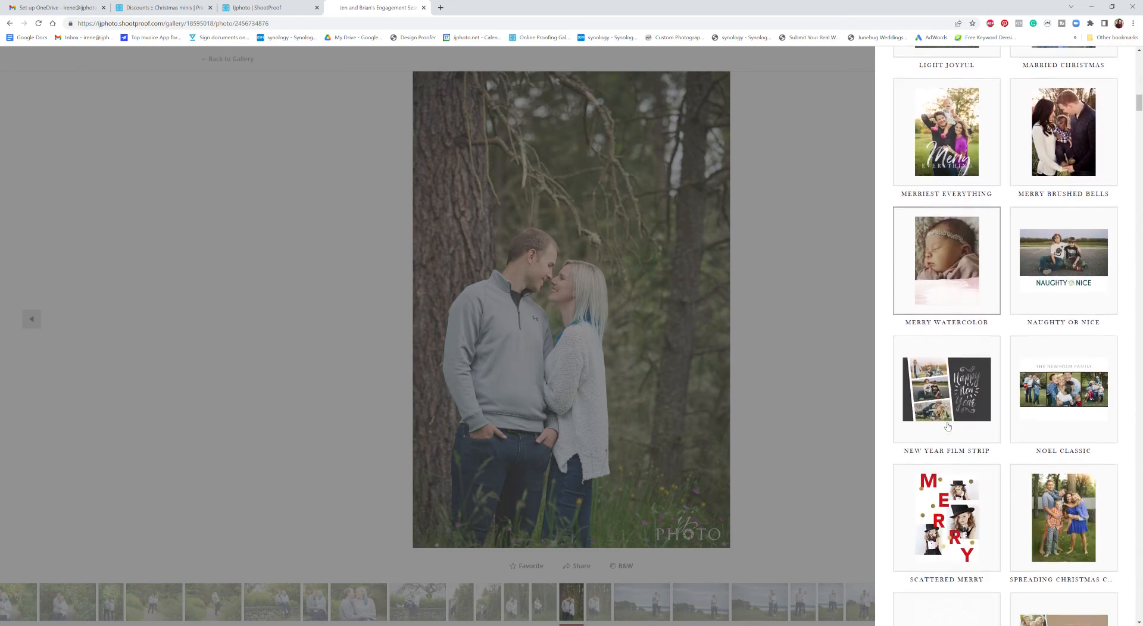
{"action": "left_click", "coordinate": [932, 323]}
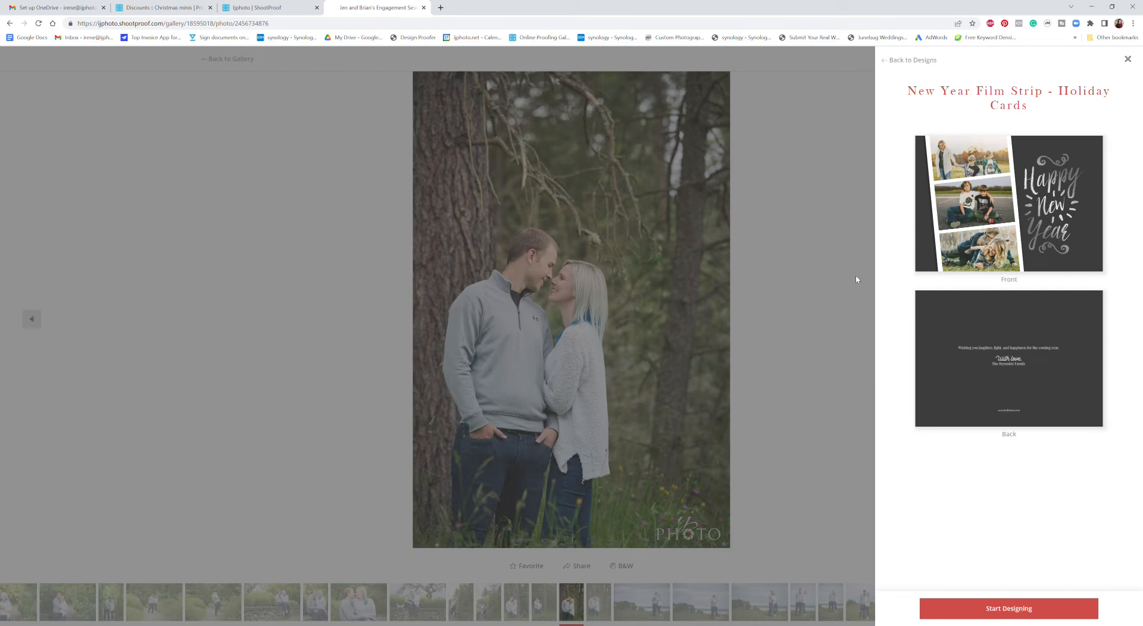
{"action": "left_click", "coordinate": [1000, 613]}
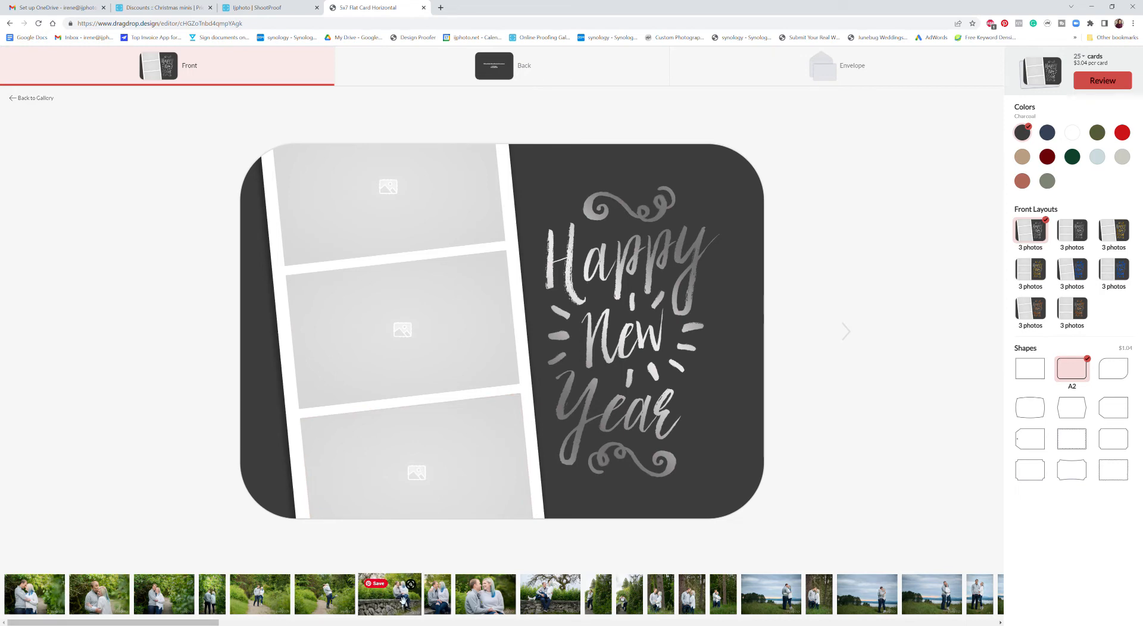
- Place the photo of the couple seated on the stone wall in the upper frame and crop it closer around them
{"action": "left_click_drag", "start_coordinate": [399, 595], "coordinate": [362, 283]}
{"action": "left_click", "coordinate": [404, 196]}
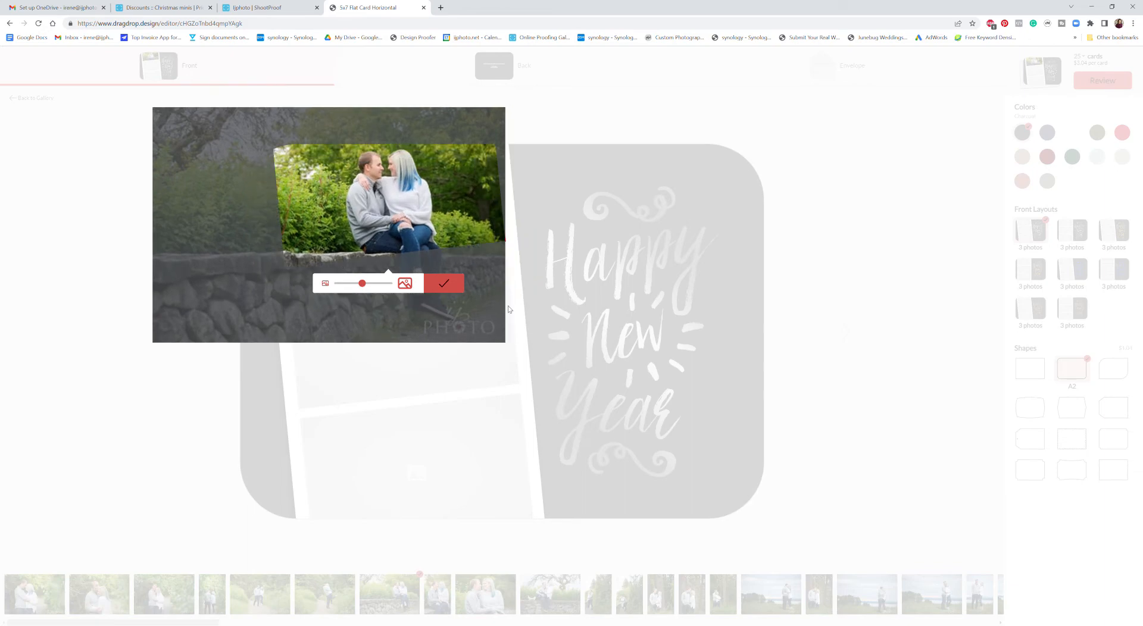
{"action": "left_click", "coordinate": [449, 292]}
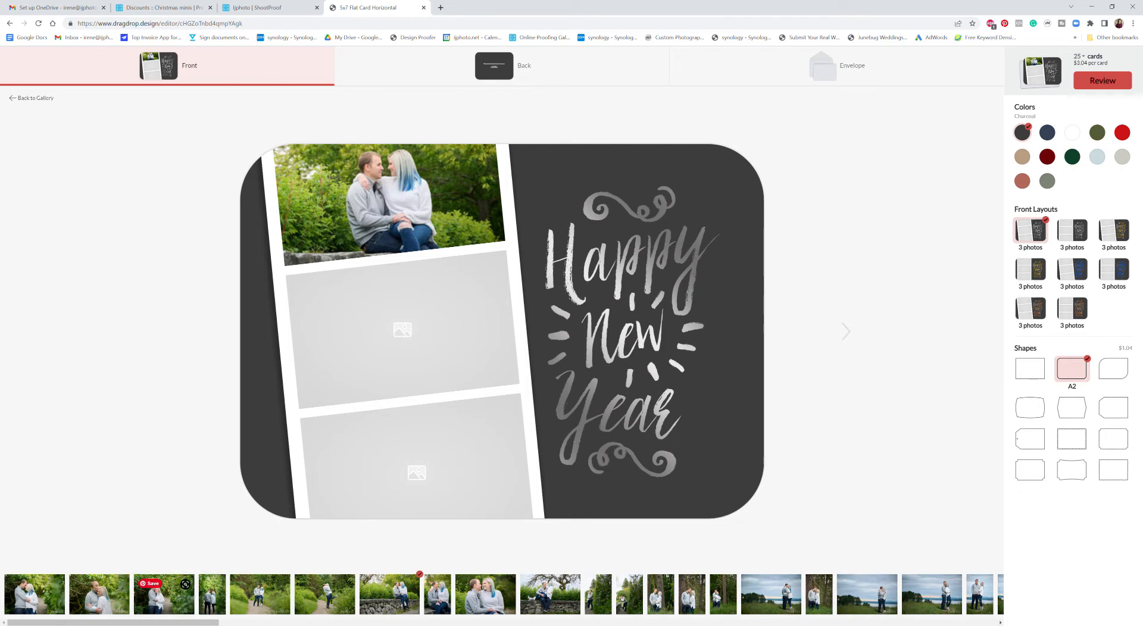
- Fill the middle frame with the couple kissing against the blue background and the lower frame with them hugging among the purple flowers
{"action": "left_click_drag", "start_coordinate": [148, 624], "coordinate": [411, 333]}
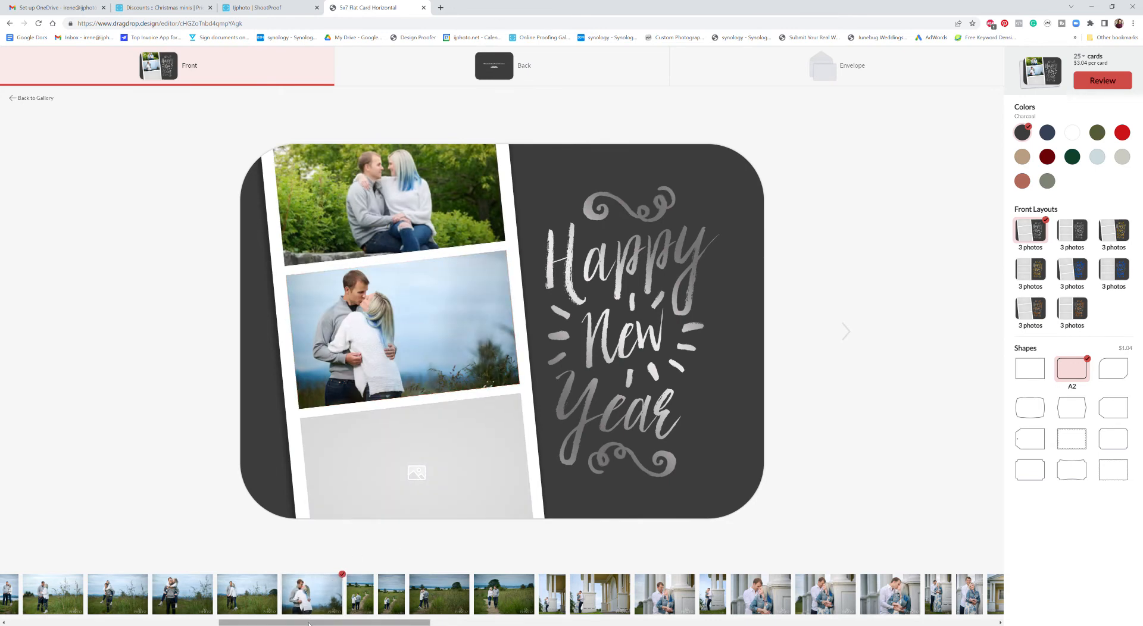
{"action": "left_click_drag", "start_coordinate": [387, 623], "coordinate": [615, 623]}
{"action": "left_click_drag", "start_coordinate": [541, 623], "coordinate": [645, 622]}
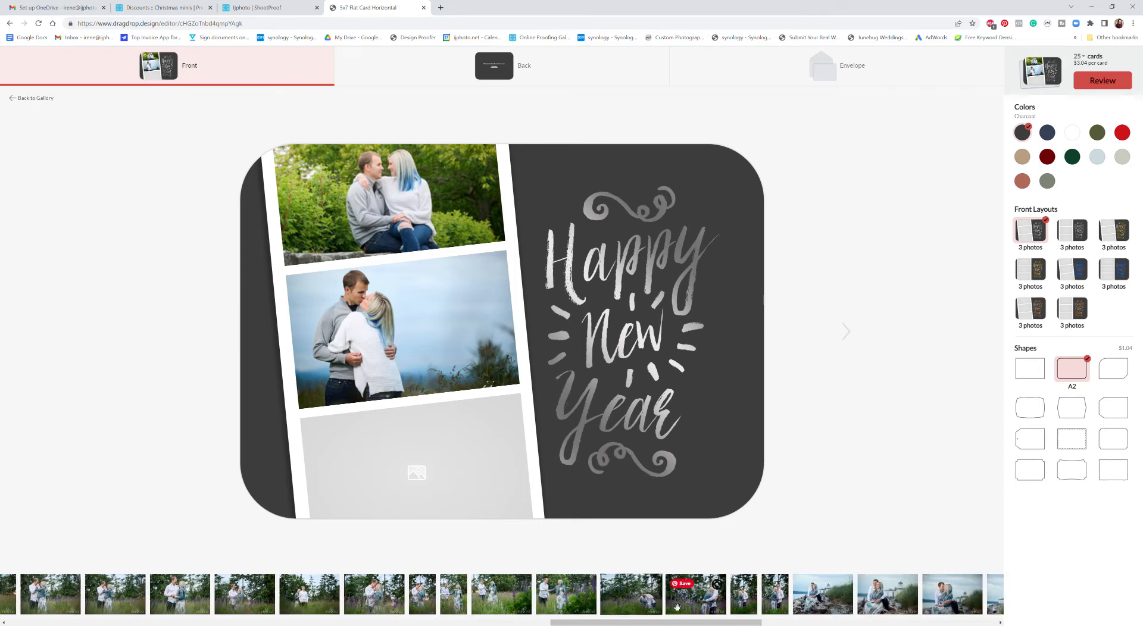
{"action": "left_click_drag", "start_coordinate": [694, 595], "coordinate": [416, 467]}
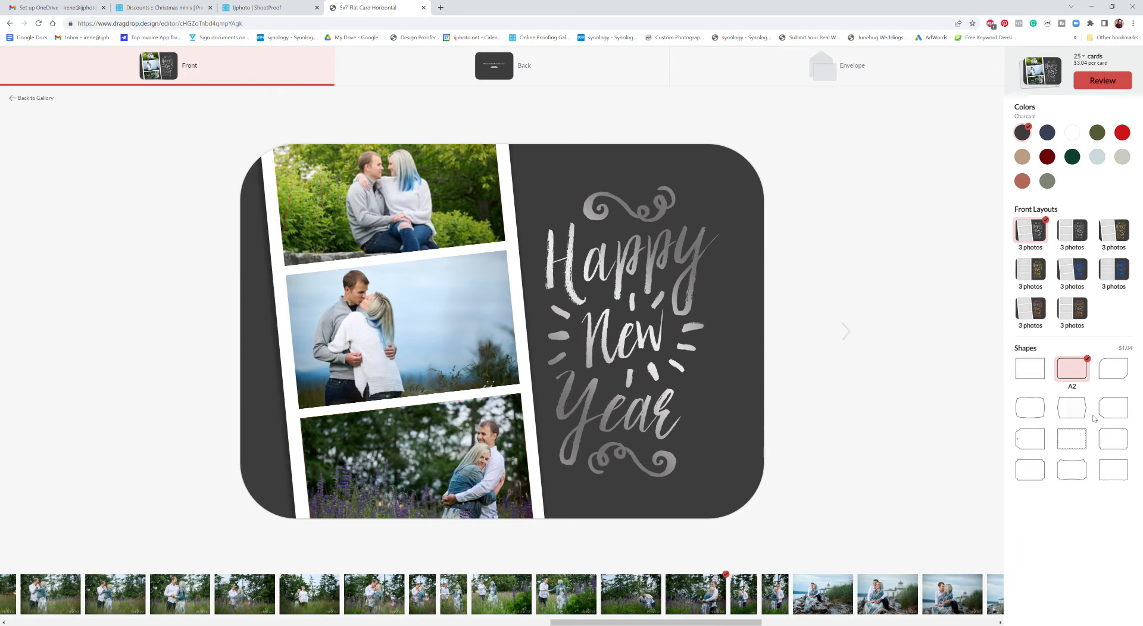
- Try alternative background colors on the card, including White, Red, Cloud, Moss, Craft and Maroon
{"action": "left_click", "coordinate": [1048, 134]}
{"action": "left_click", "coordinate": [1073, 134]}
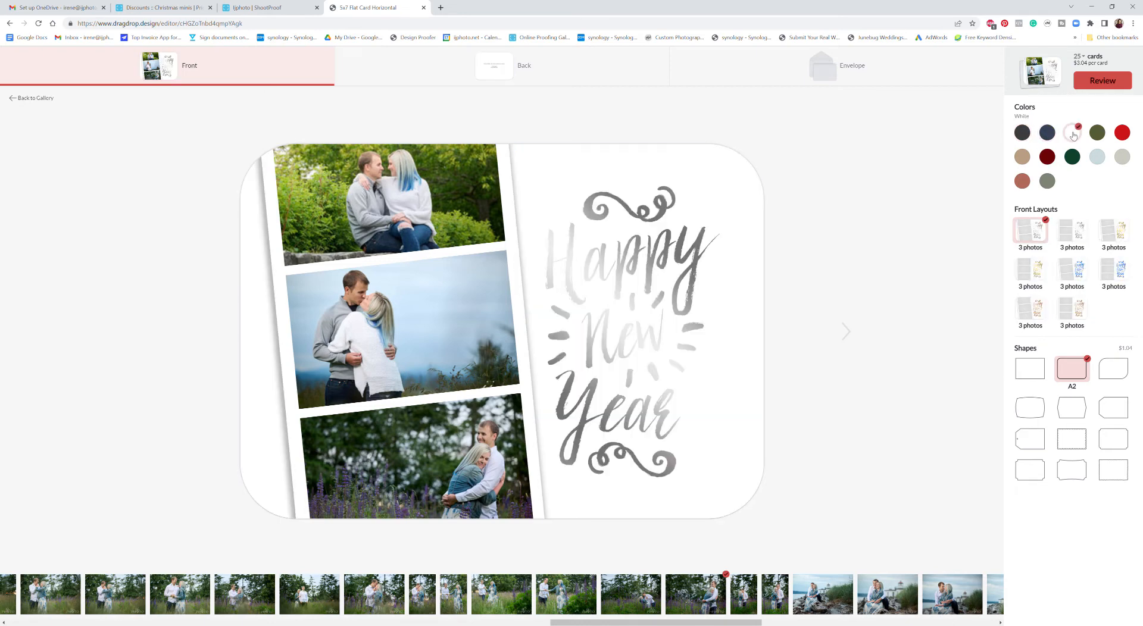
{"action": "left_click", "coordinate": [1097, 133]}
{"action": "left_click", "coordinate": [1126, 136]}
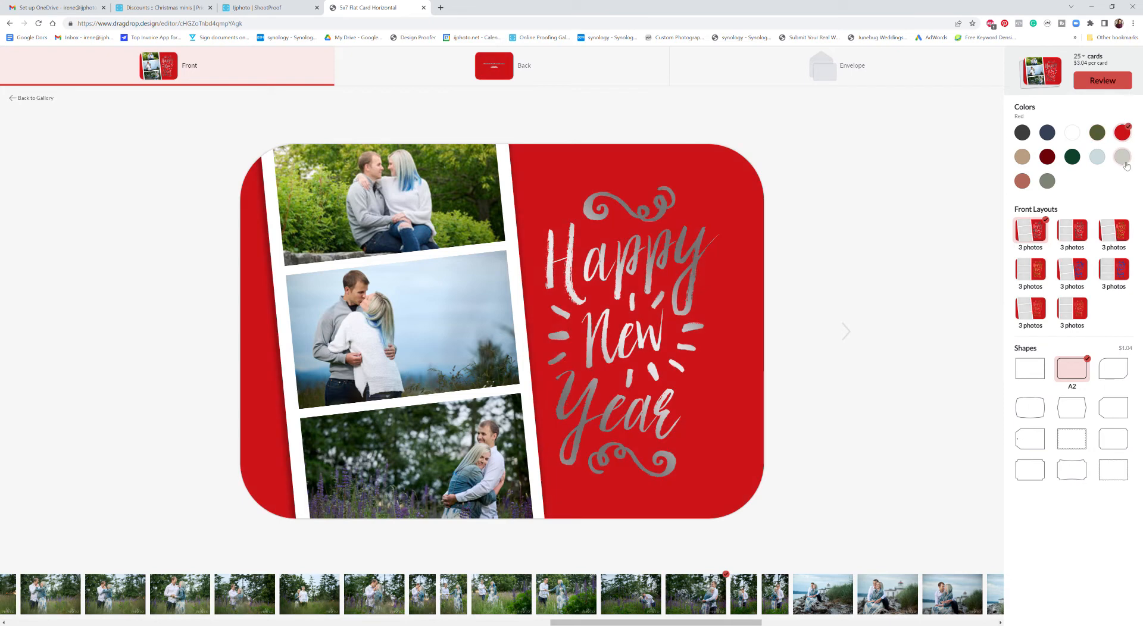
{"action": "left_click", "coordinate": [1123, 158]}
{"action": "left_click", "coordinate": [1099, 159]}
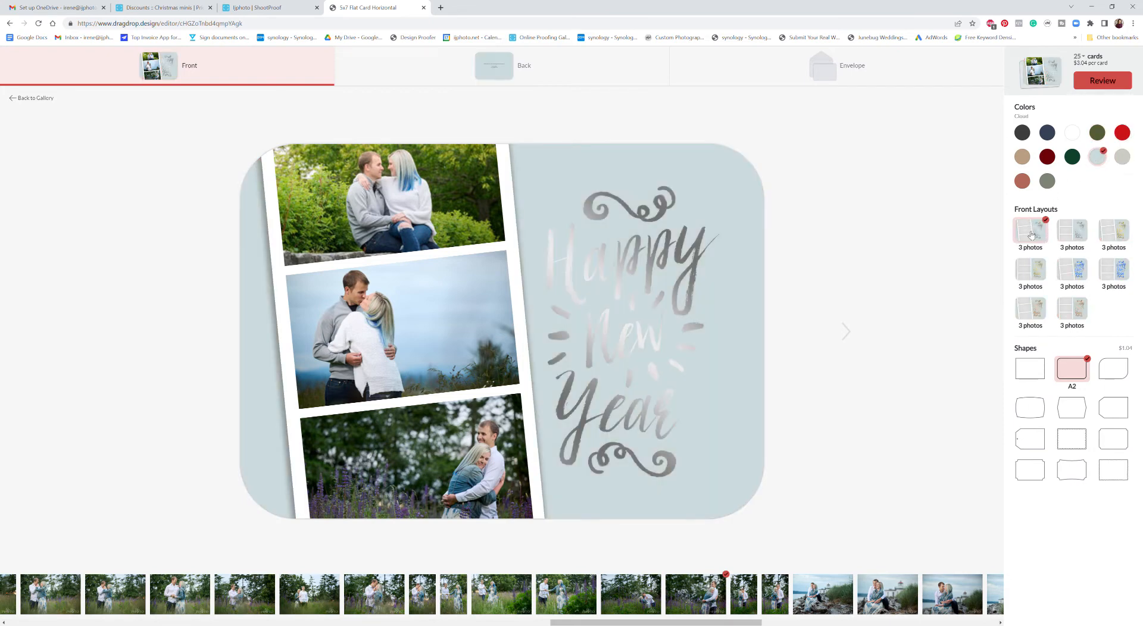
{"action": "left_click", "coordinate": [1050, 183]}
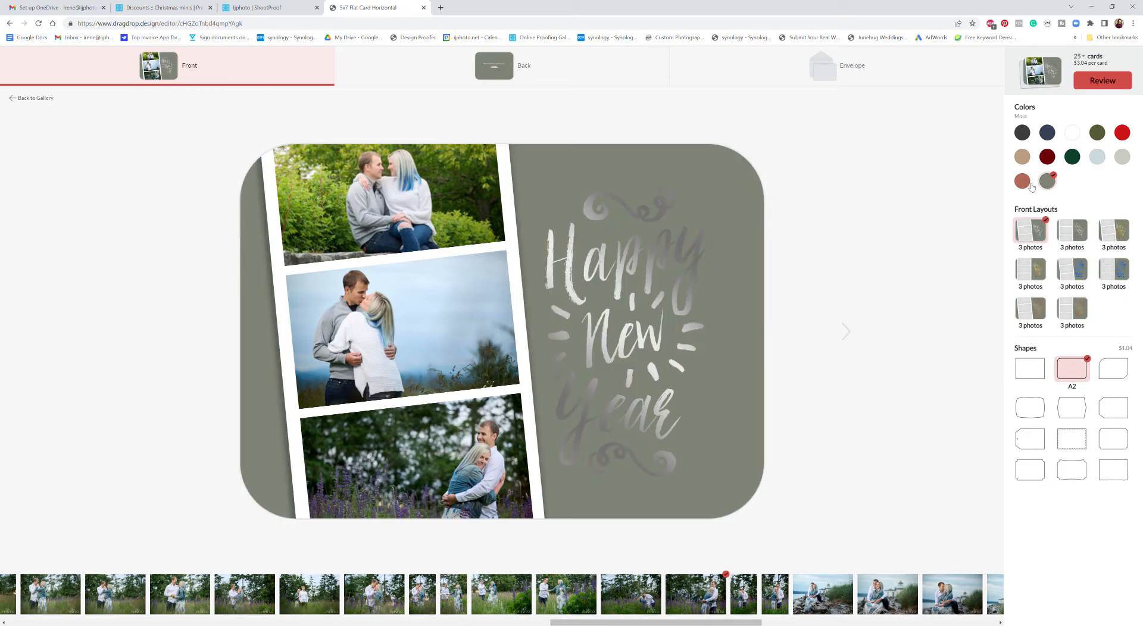
{"action": "left_click", "coordinate": [1025, 182]}
{"action": "left_click", "coordinate": [1024, 160]}
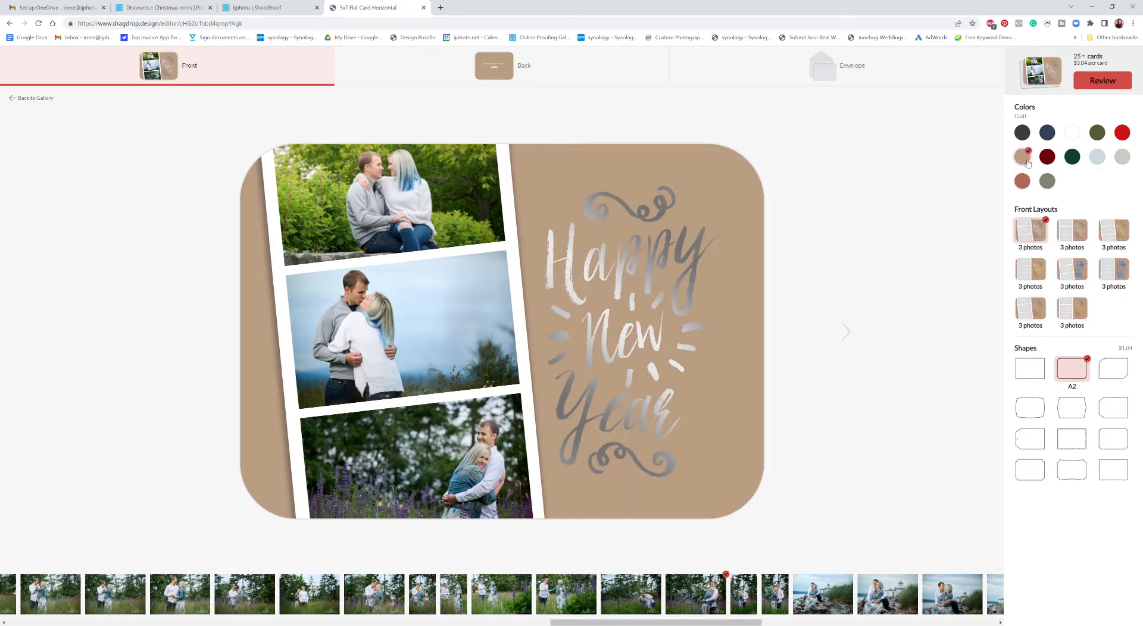
{"action": "left_click", "coordinate": [1047, 157]}
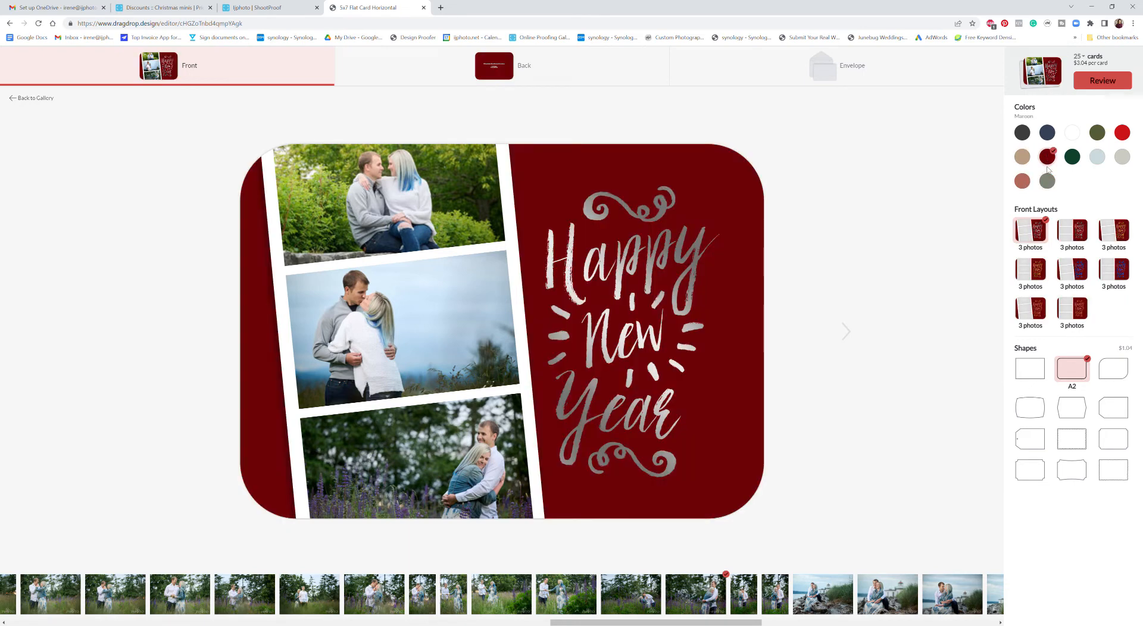
- Set the card color to Pine and apply the front layout with straight photo frames and copper lettering
{"action": "left_click", "coordinate": [1073, 158]}
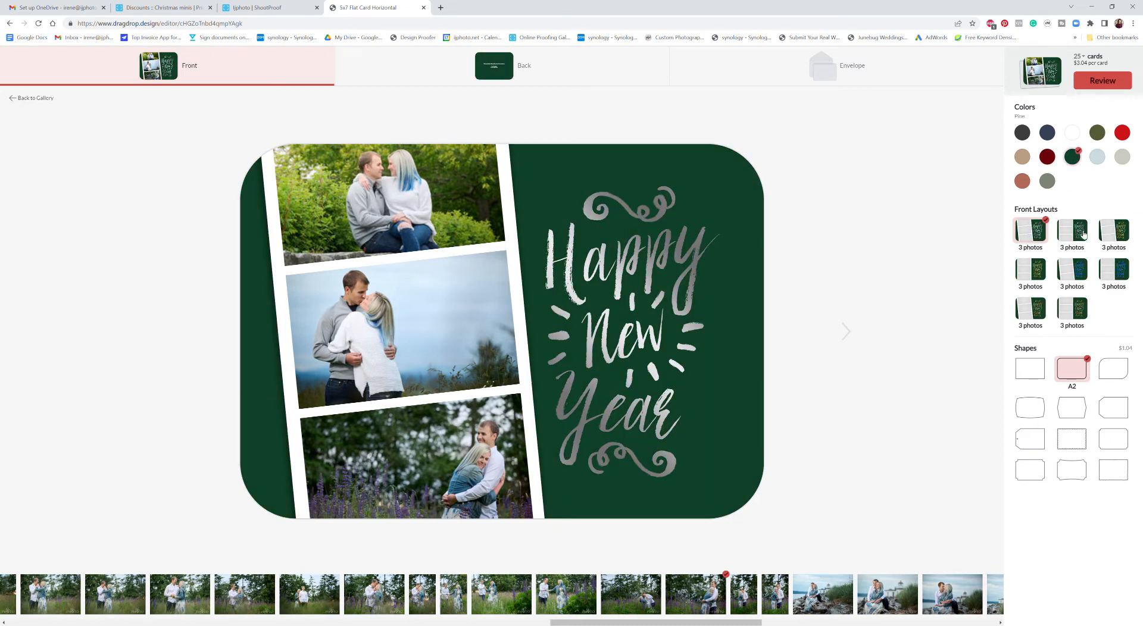
{"action": "left_click", "coordinate": [1079, 273]}
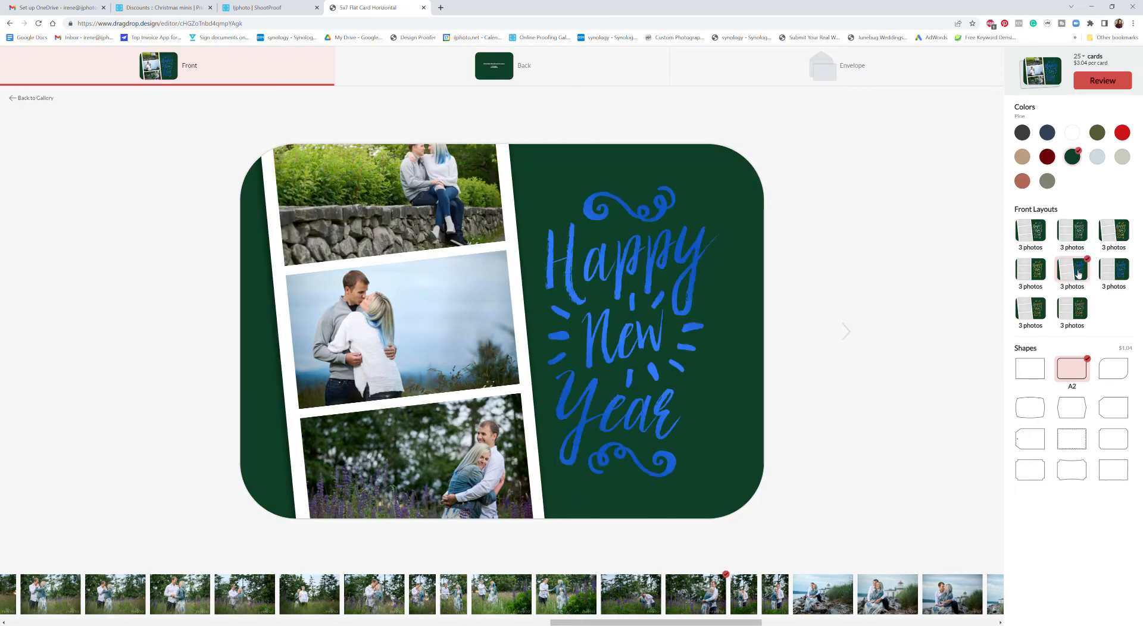
{"action": "left_click", "coordinate": [1122, 273]}
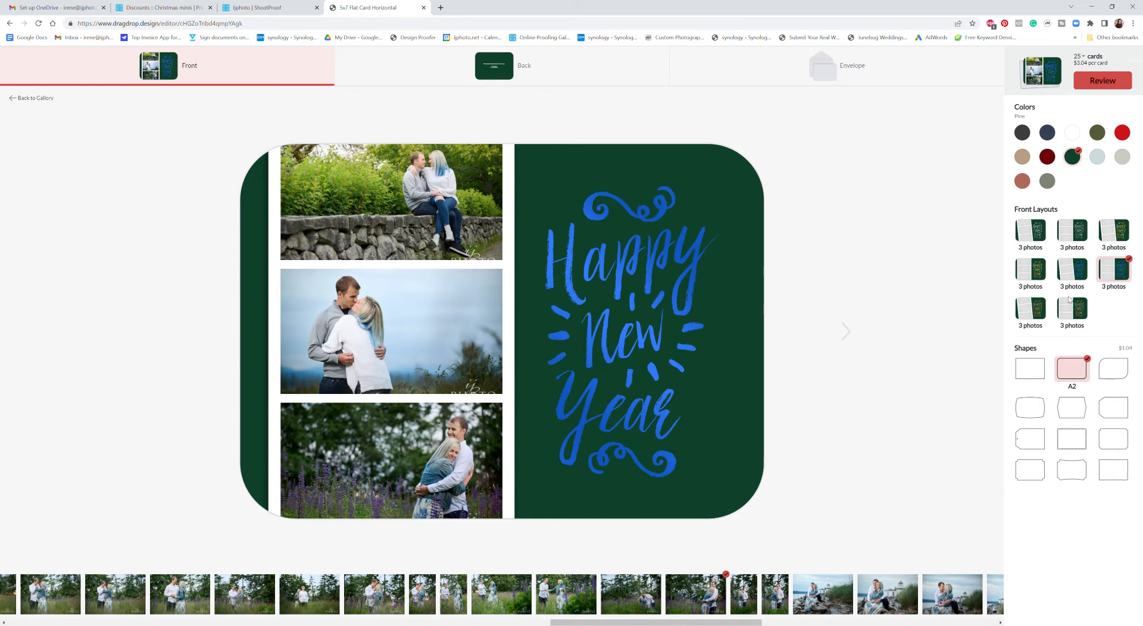
{"action": "left_click", "coordinate": [1073, 316]}
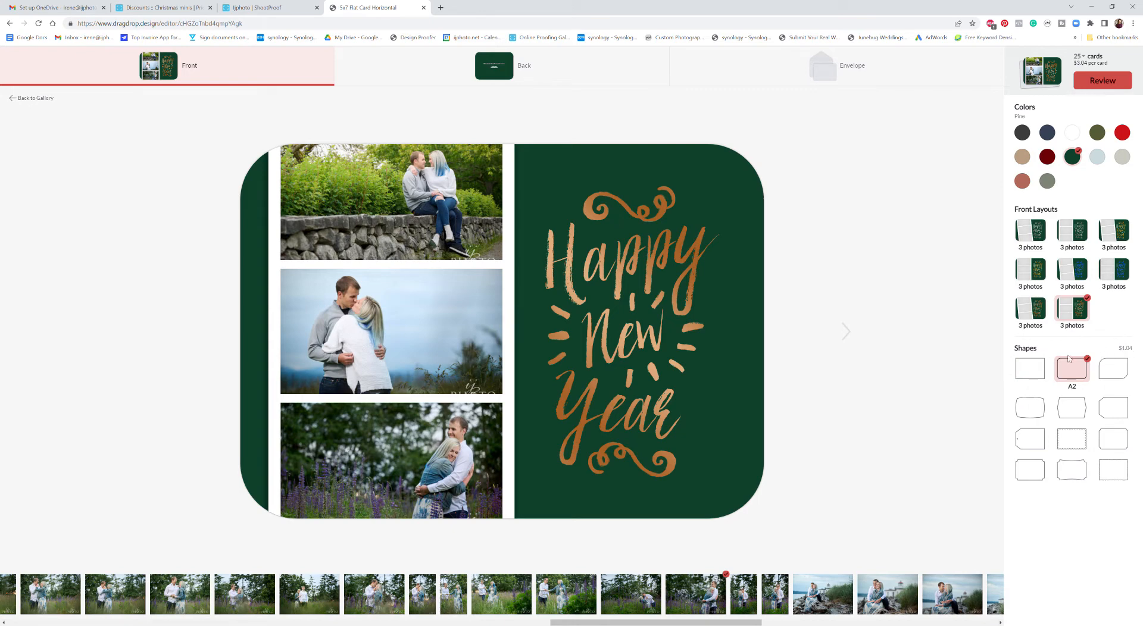
- Compare the A15_hole, B2 and D3 shapes on the card, and set the shape to None
{"action": "left_click", "coordinate": [1029, 441]}
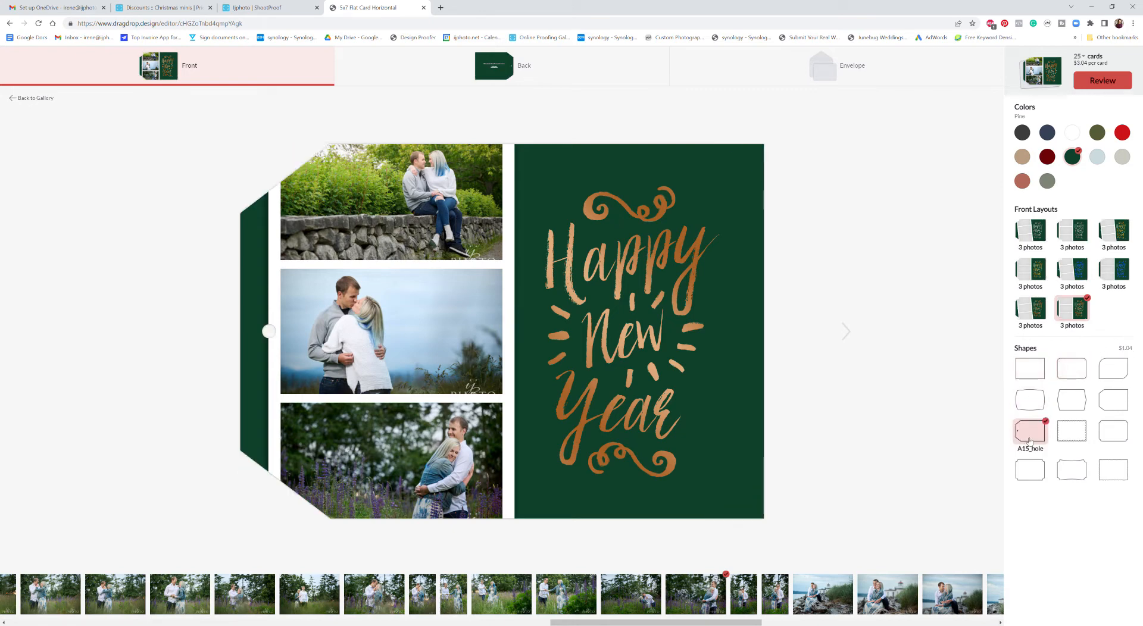
{"action": "left_click", "coordinate": [1072, 439]}
{"action": "left_click", "coordinate": [1072, 473]}
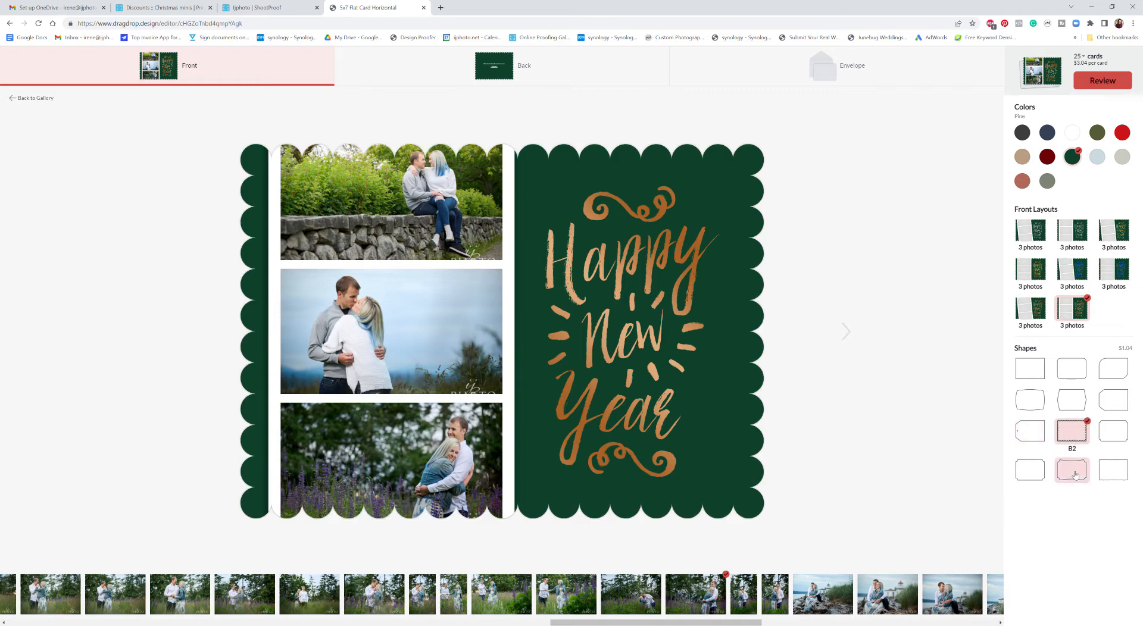
{"action": "left_click", "coordinate": [1036, 463]}
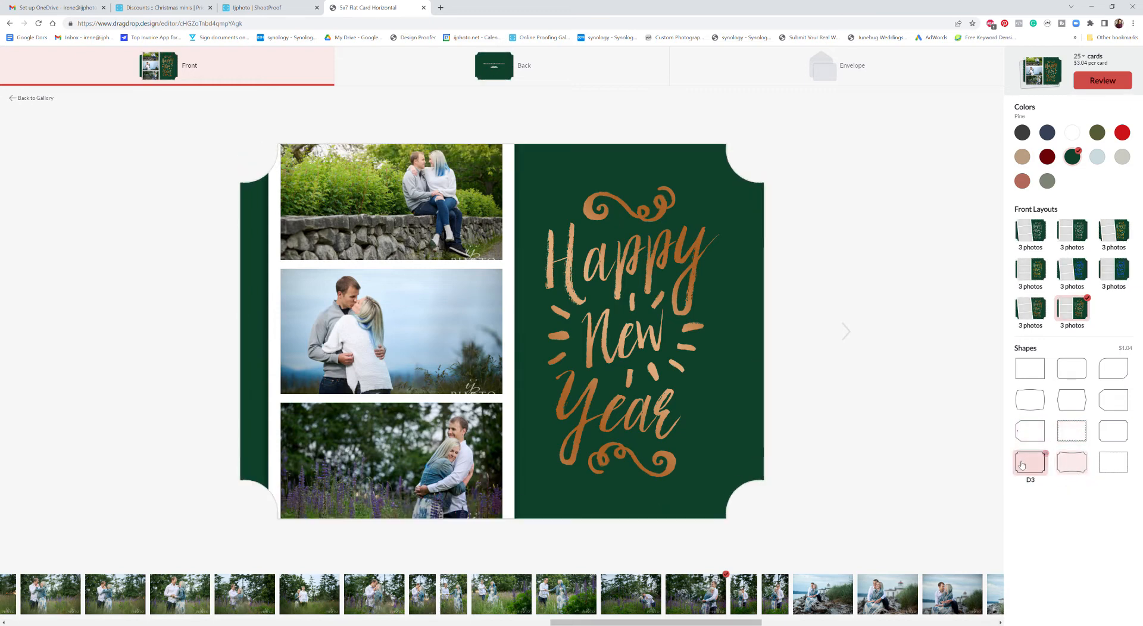
{"action": "left_click", "coordinate": [1112, 369]}
{"action": "left_click", "coordinate": [1019, 377]}
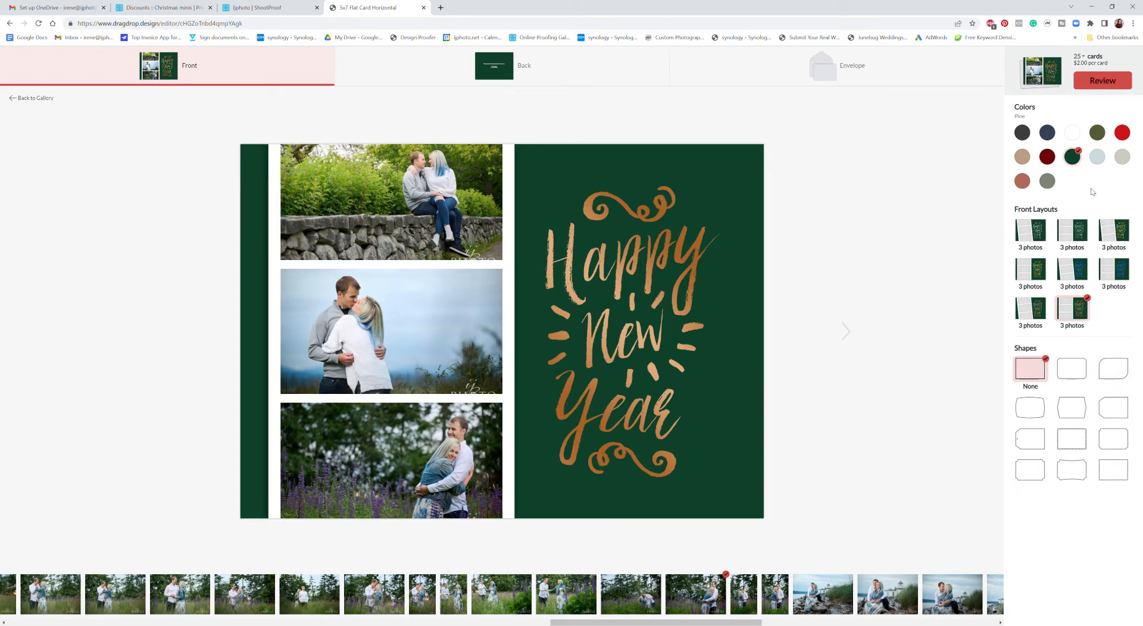
- Review the card design, and change the card's back to the four-photo layout with the straight photo row
{"action": "left_click", "coordinate": [1086, 92]}
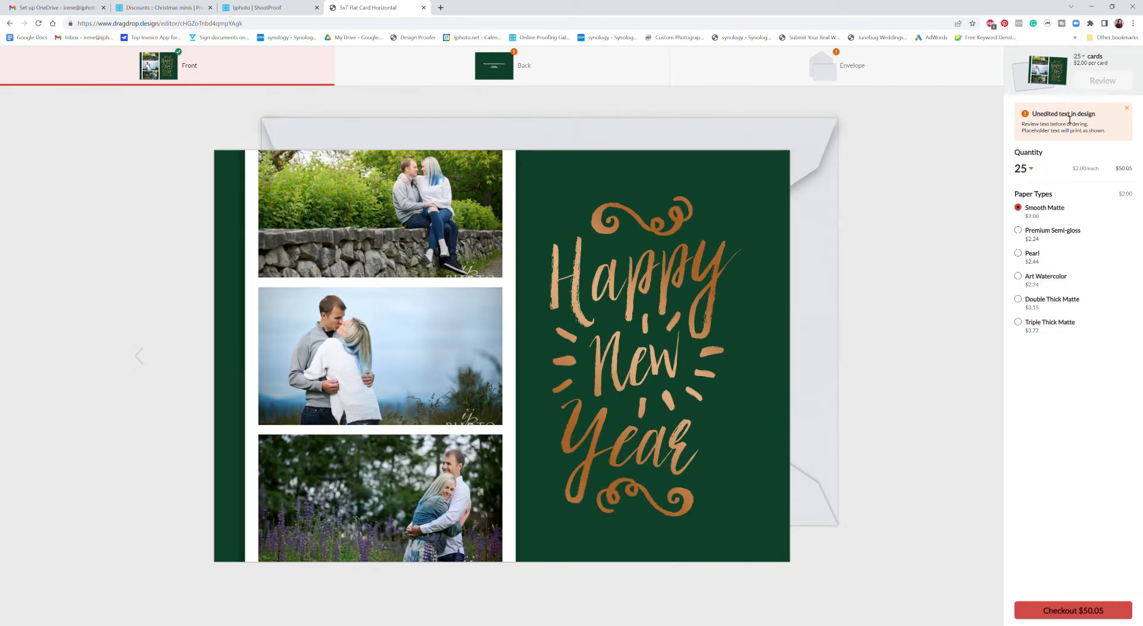
{"action": "left_click", "coordinate": [500, 65]}
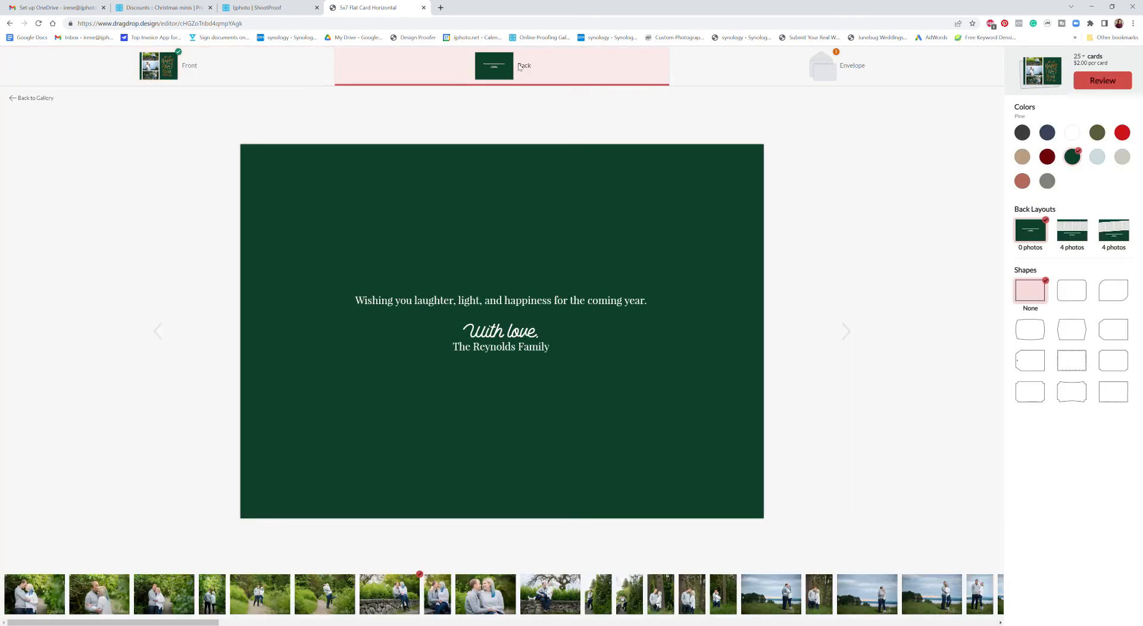
{"action": "left_click", "coordinate": [1064, 237]}
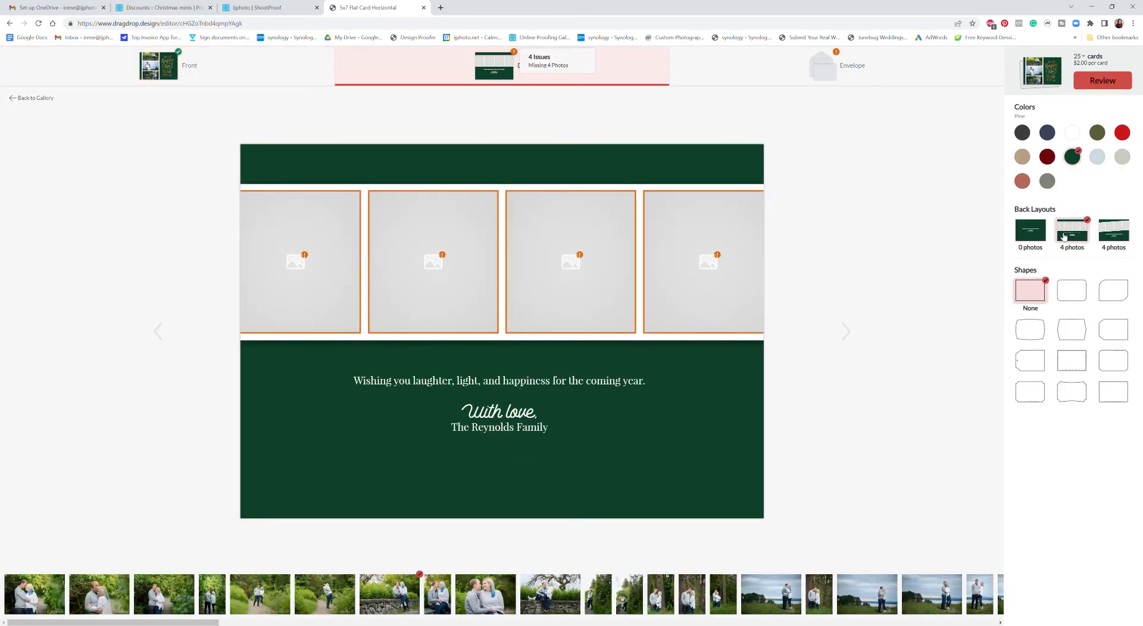
- Apply the tilted four-photo layout to the card's back and set the card color to Maroon
{"action": "left_click", "coordinate": [1116, 235]}
{"action": "left_click", "coordinate": [1048, 157]}
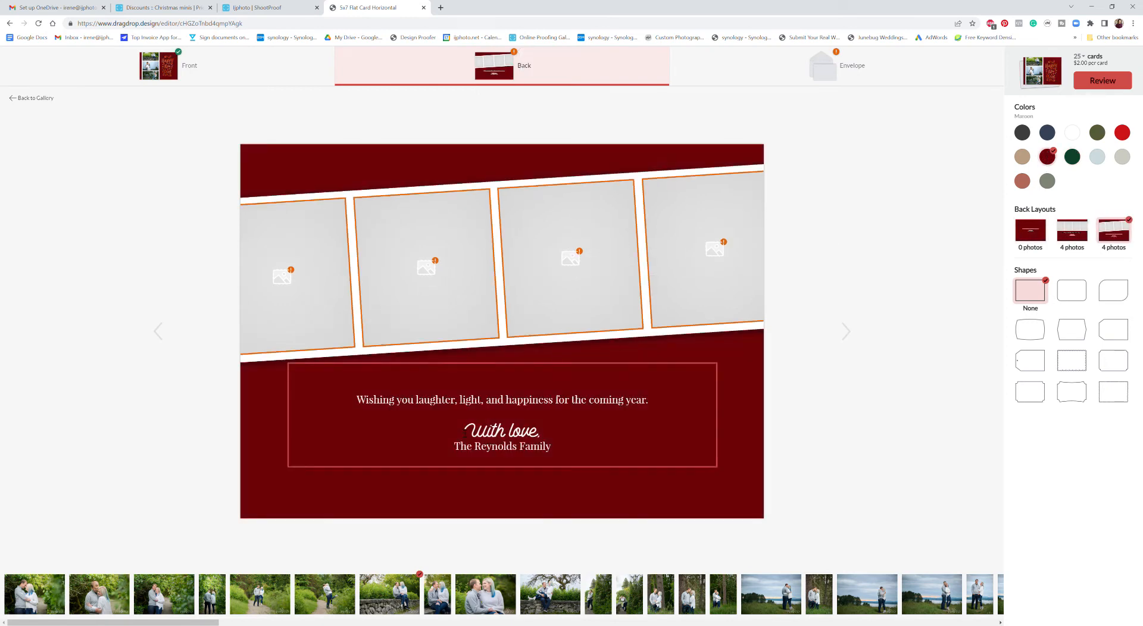
- Replace the sample surname in the back's signature line with the client family's surname
{"action": "left_click", "coordinate": [487, 408]}
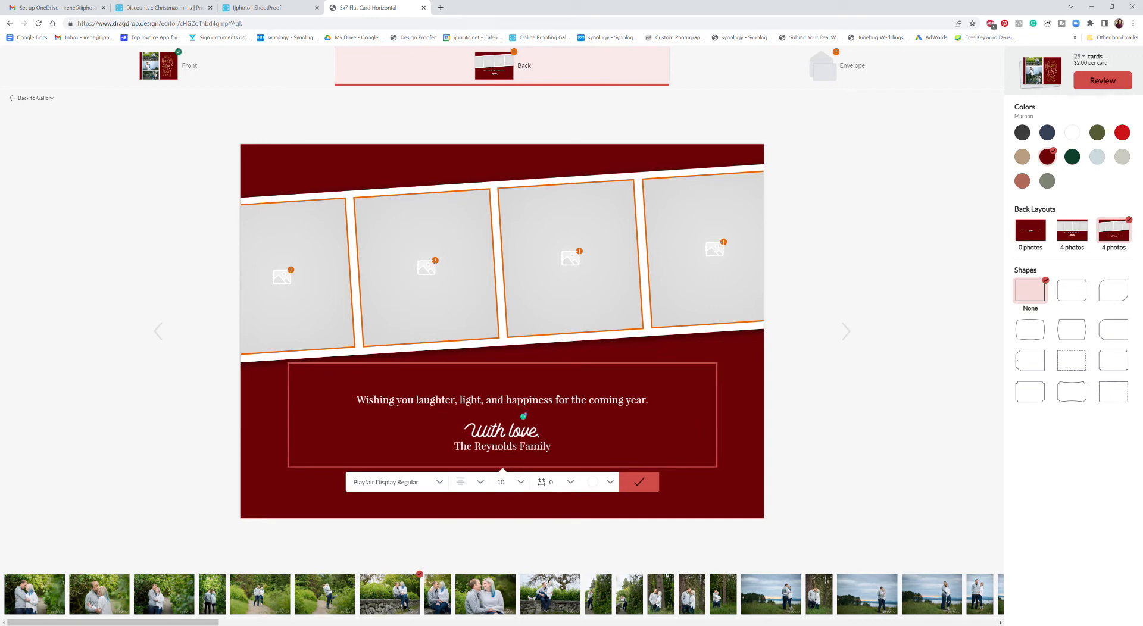
{"action": "left_click_drag", "start_coordinate": [518, 448], "coordinate": [476, 448]}
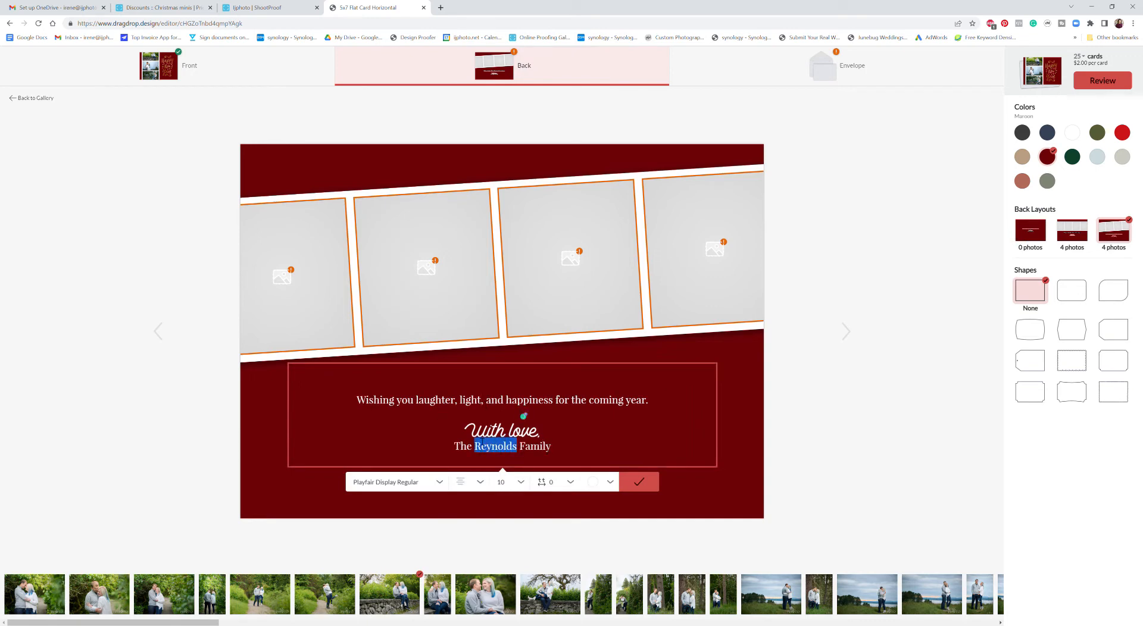
{"action": "type", "text": "Jones"}
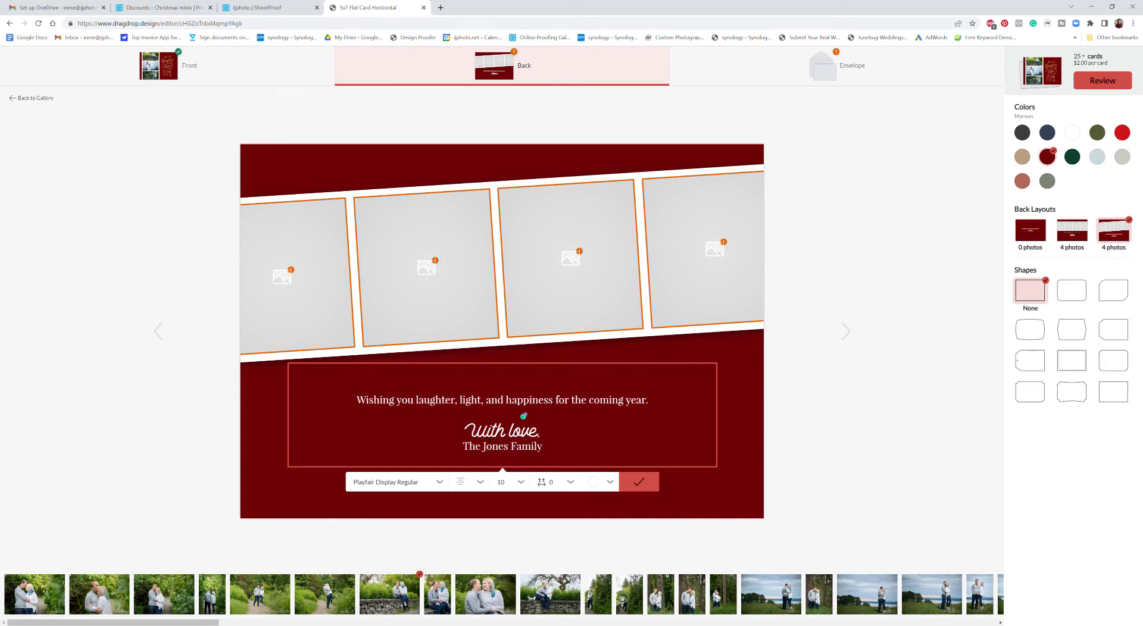
- Fill the back's four frames with the path-walking, seated close-up, forest portrait and lakeside gallery photos
{"action": "left_click_drag", "start_coordinate": [485, 594], "coordinate": [422, 280]}
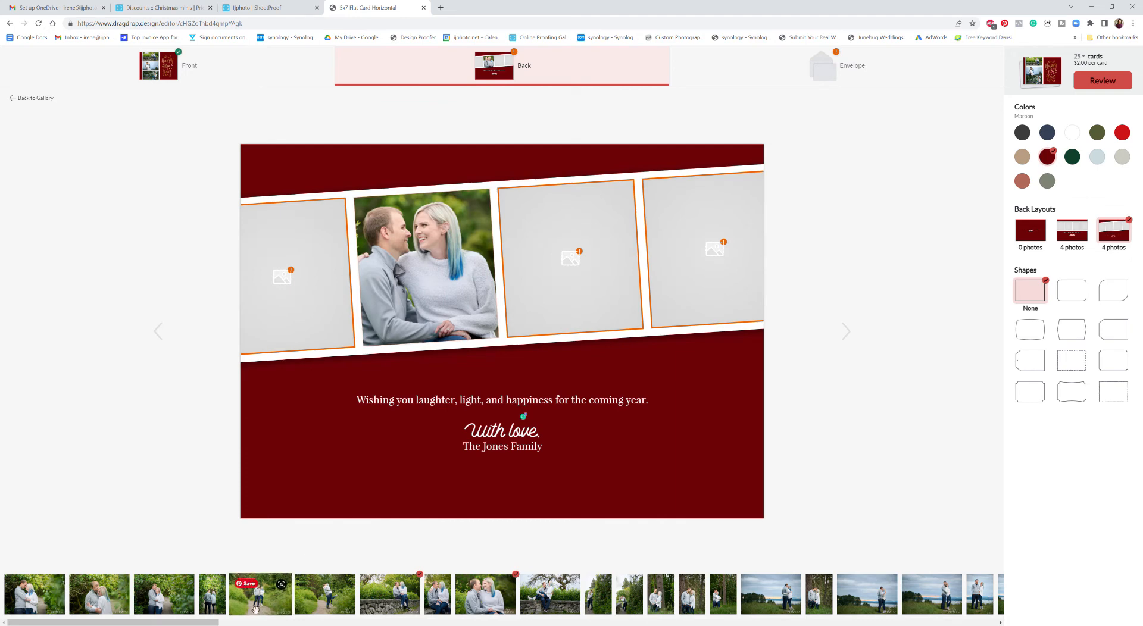
{"action": "left_click_drag", "start_coordinate": [260, 595], "coordinate": [280, 301]}
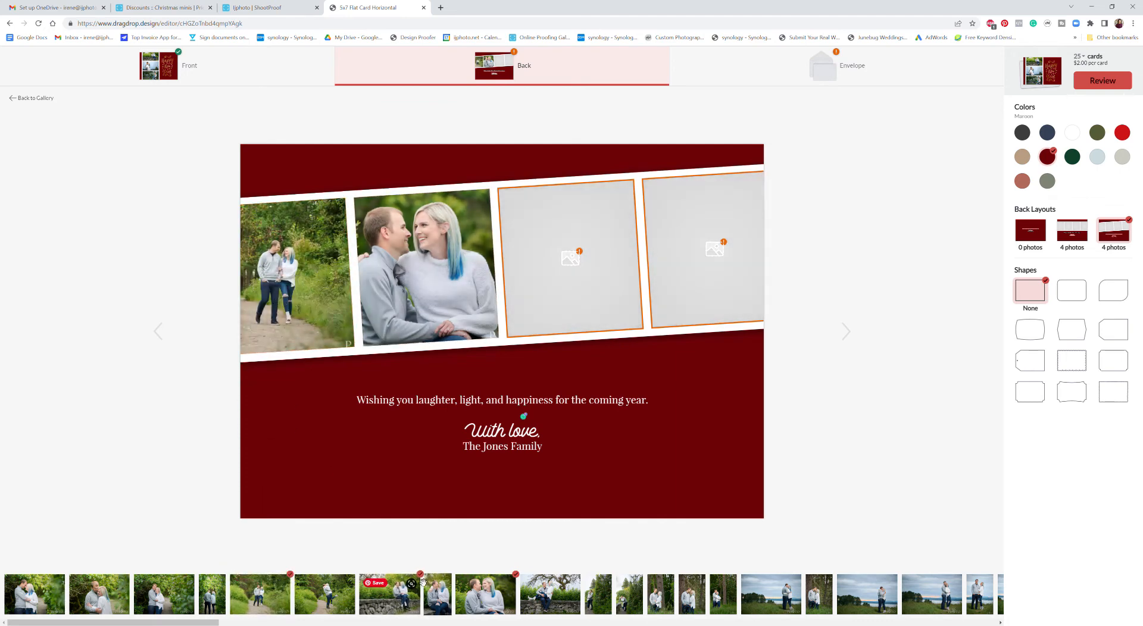
{"action": "left_click_drag", "start_coordinate": [664, 598], "coordinate": [575, 280]}
{"action": "left_click_drag", "start_coordinate": [771, 594], "coordinate": [712, 297]}
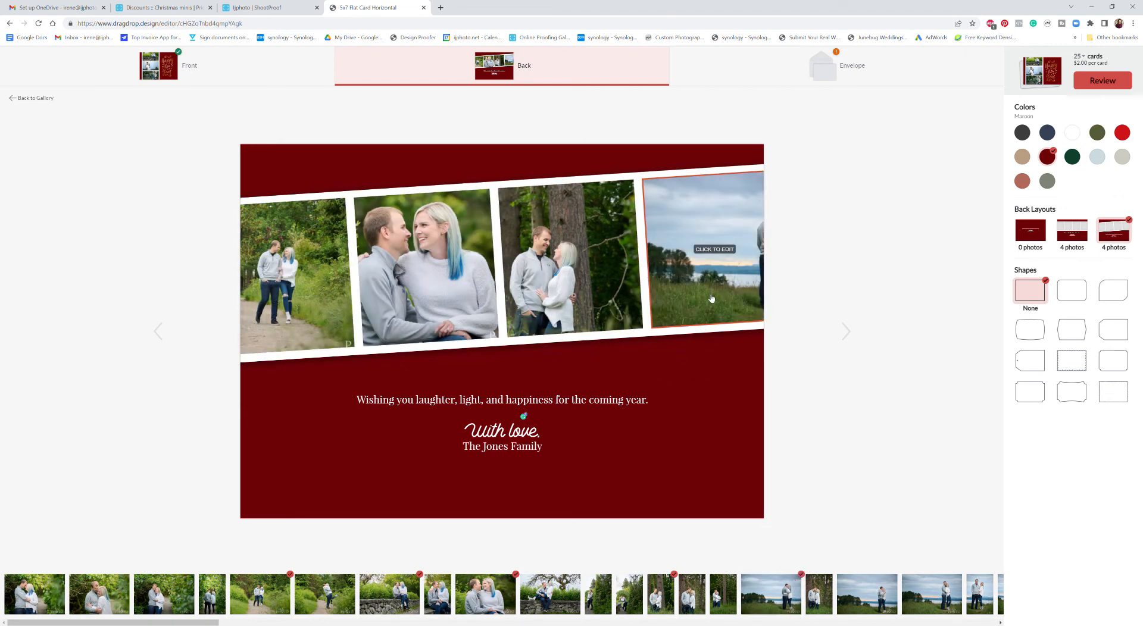
- Reposition the lakeside photo within the last back frame so that both people fit in the crop
{"action": "left_click", "coordinate": [720, 257]}
{"action": "left_click_drag", "start_coordinate": [741, 259], "coordinate": [620, 261]}
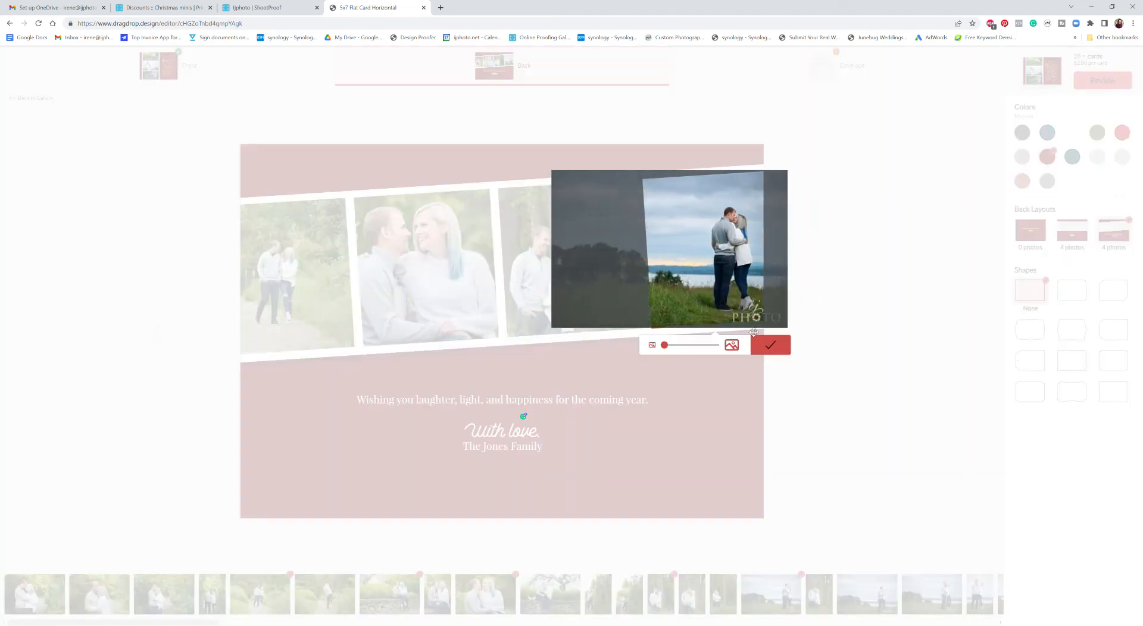
{"action": "left_click", "coordinate": [773, 345]}
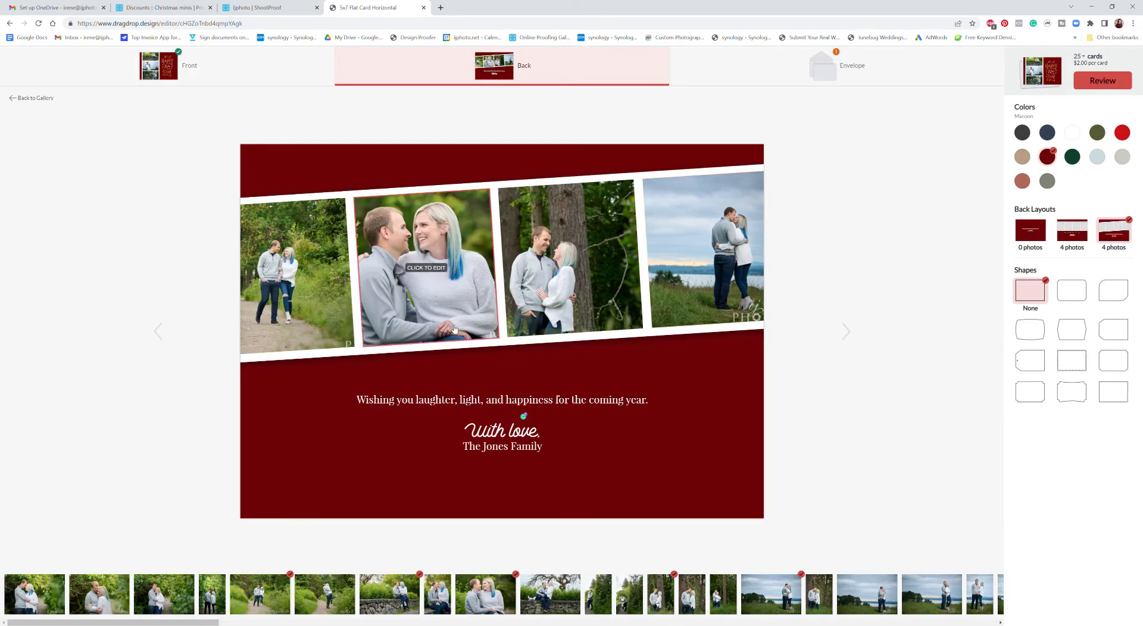
- Open the card review and set the order quantity to 200
{"action": "left_click", "coordinate": [1105, 87]}
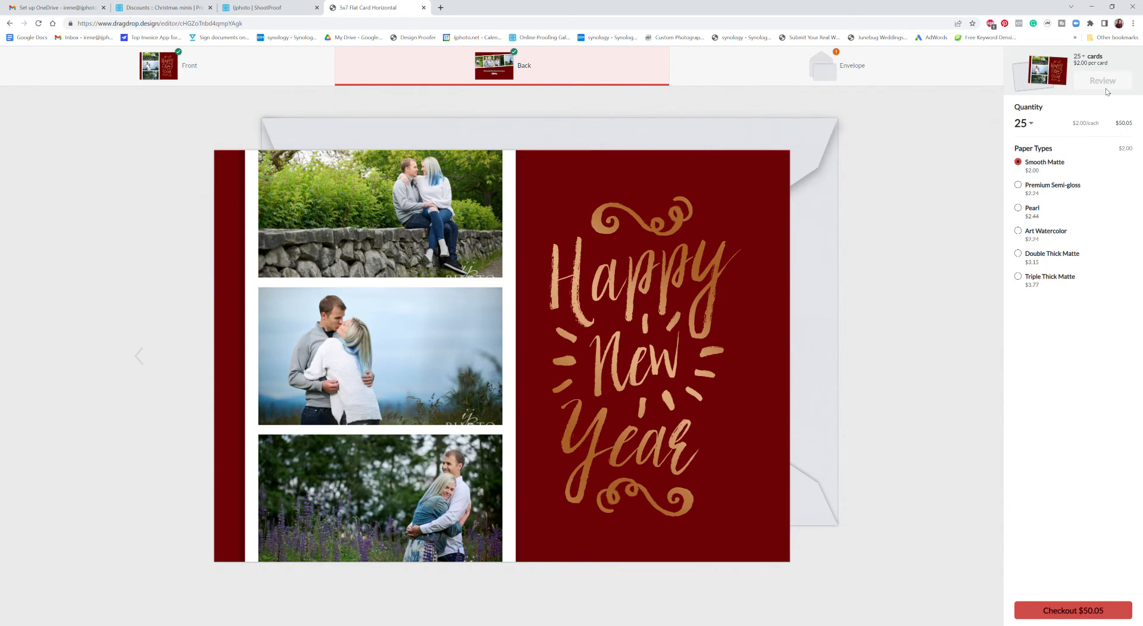
{"action": "left_click", "coordinate": [1032, 123]}
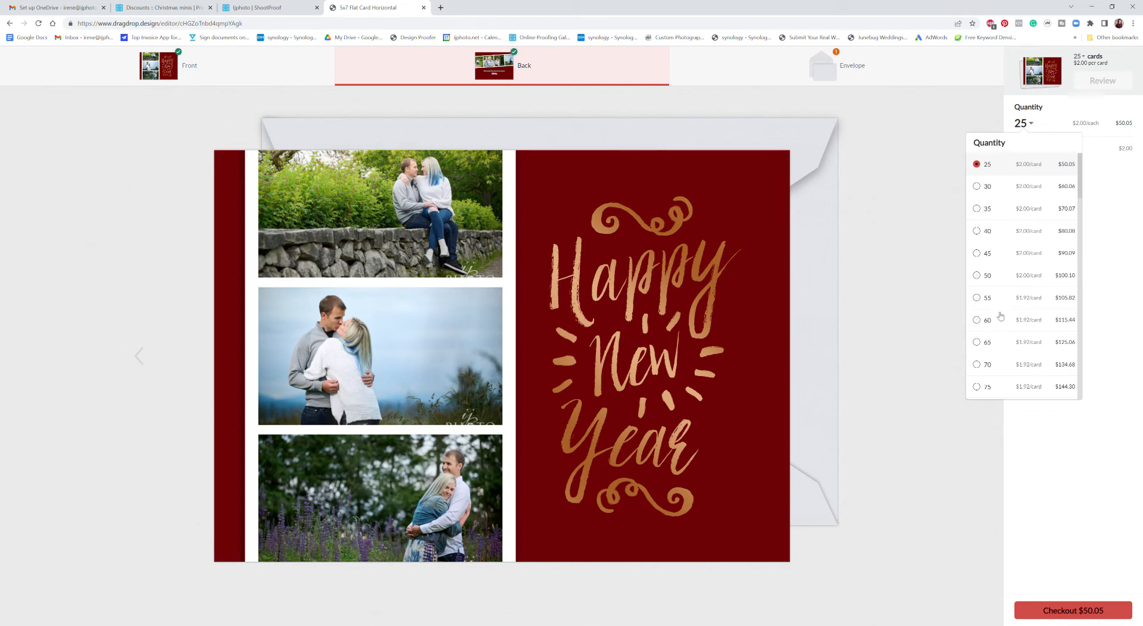
{"action": "scroll", "coordinate": [1039, 379], "scroll_direction": "down", "scroll_amount": 8}
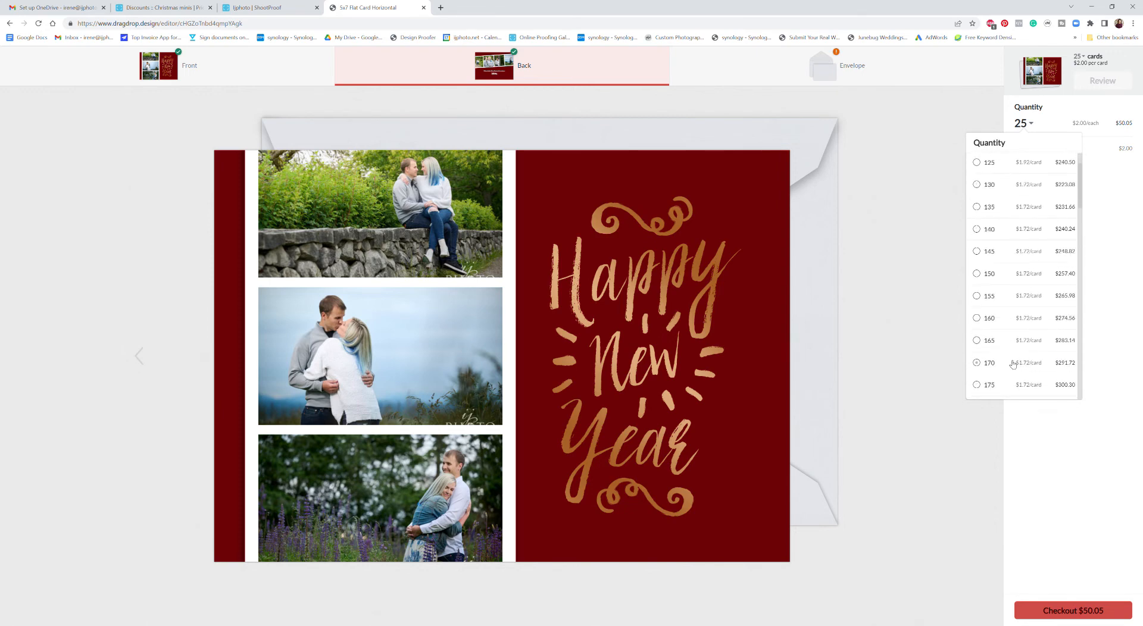
{"action": "scroll", "coordinate": [1019, 364], "scroll_direction": "down", "scroll_amount": 3}
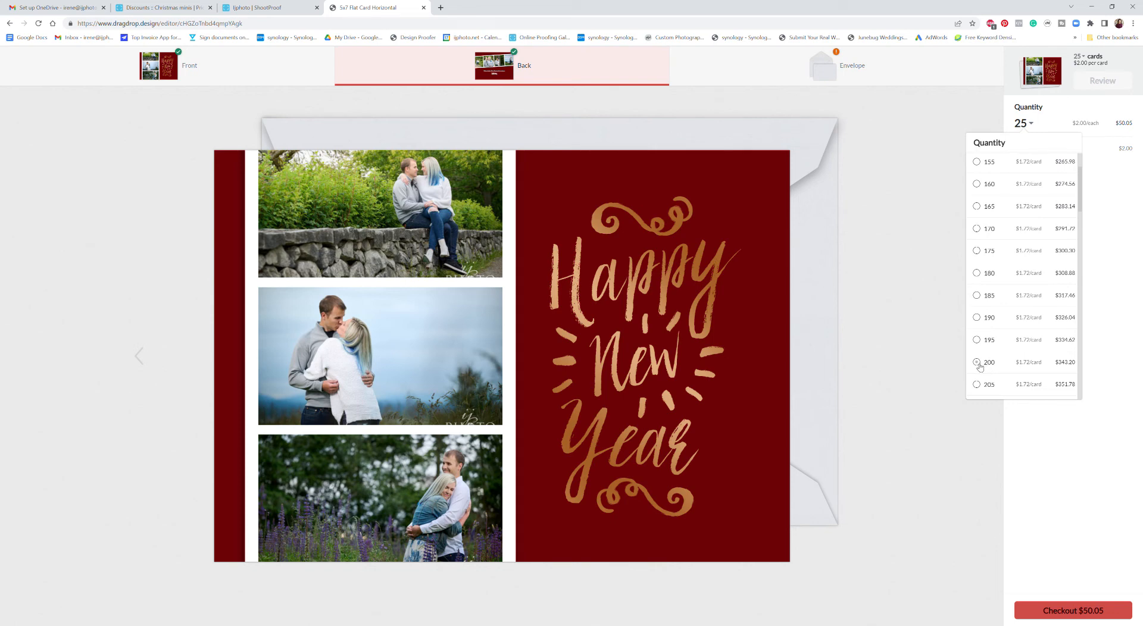
{"action": "left_click", "coordinate": [989, 365]}
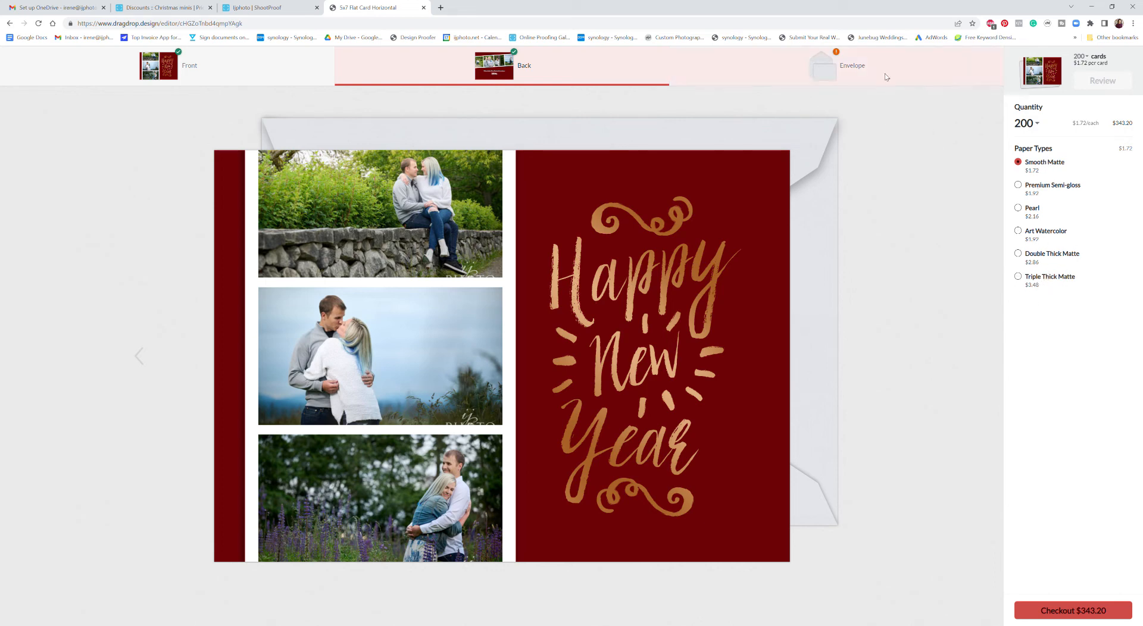
- Compare the None, Kraft, Dusty Rose, Crimson Red and Black envelope options, and choose the standard White envelope
{"action": "left_click", "coordinate": [827, 73]}
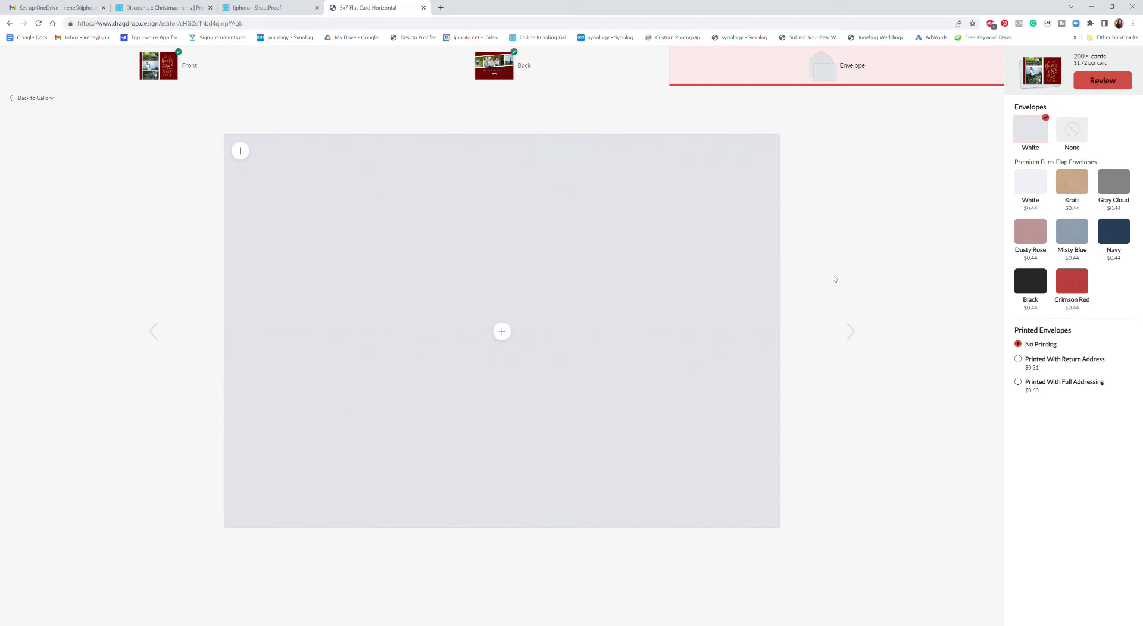
{"action": "left_click", "coordinate": [1072, 133]}
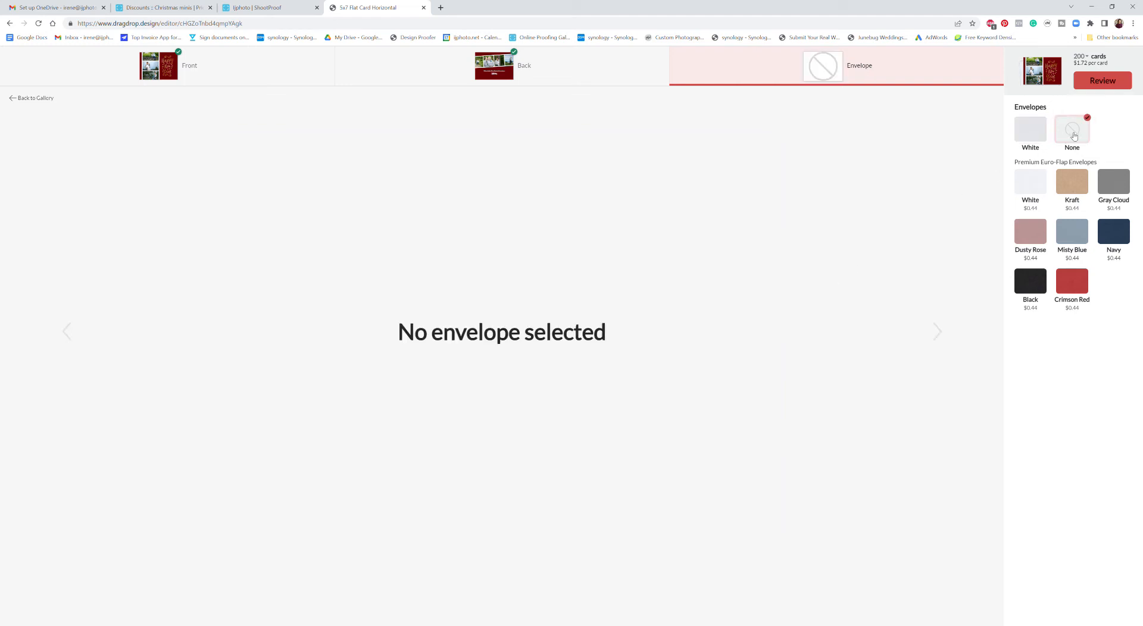
{"action": "left_click", "coordinate": [1035, 135]}
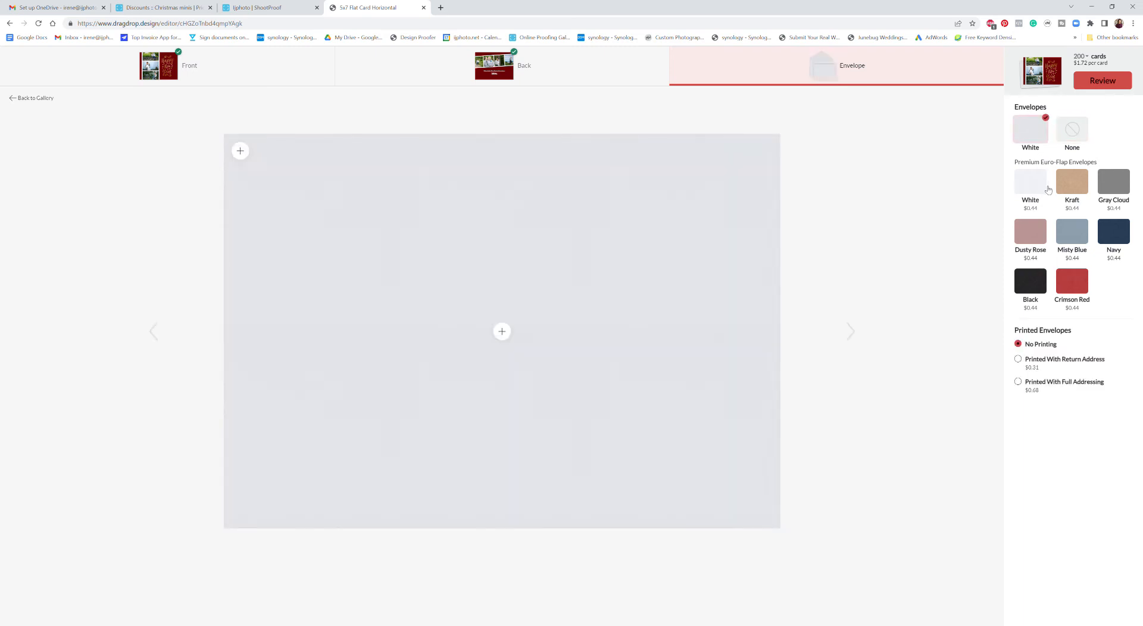
{"action": "left_click", "coordinate": [1079, 190]}
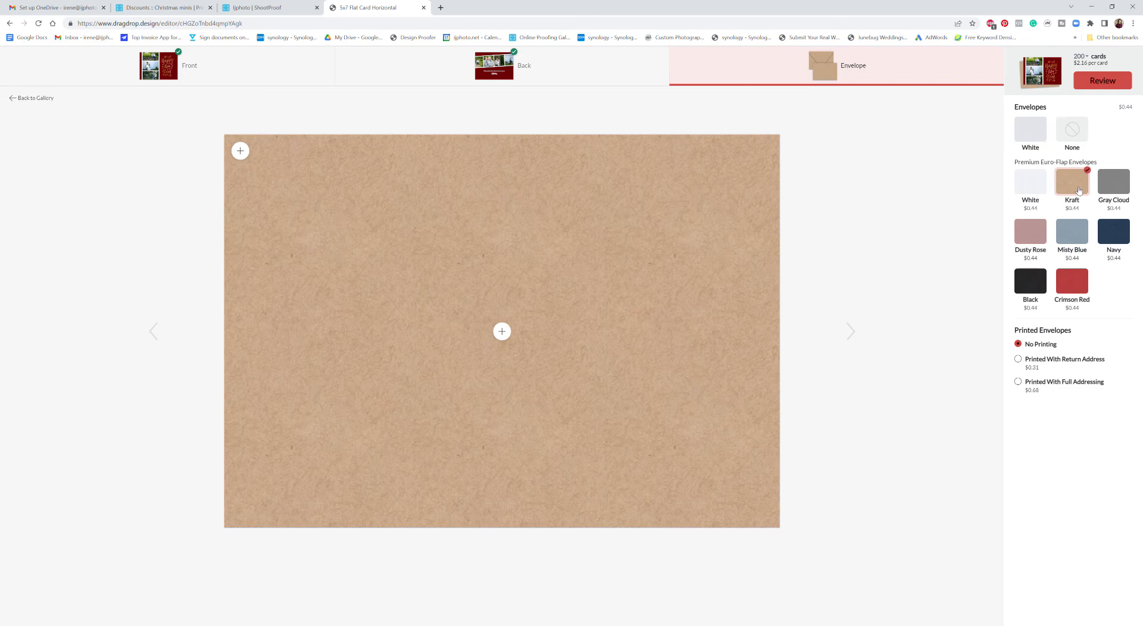
{"action": "left_click", "coordinate": [1030, 227]}
{"action": "left_click", "coordinate": [1075, 278]}
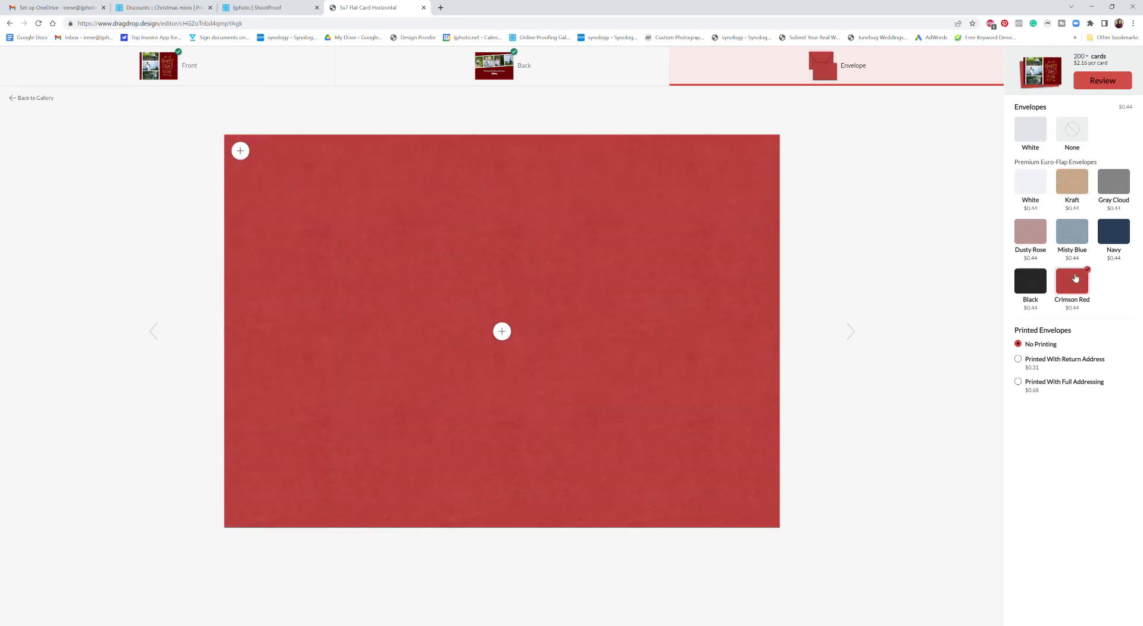
{"action": "left_click", "coordinate": [1033, 285]}
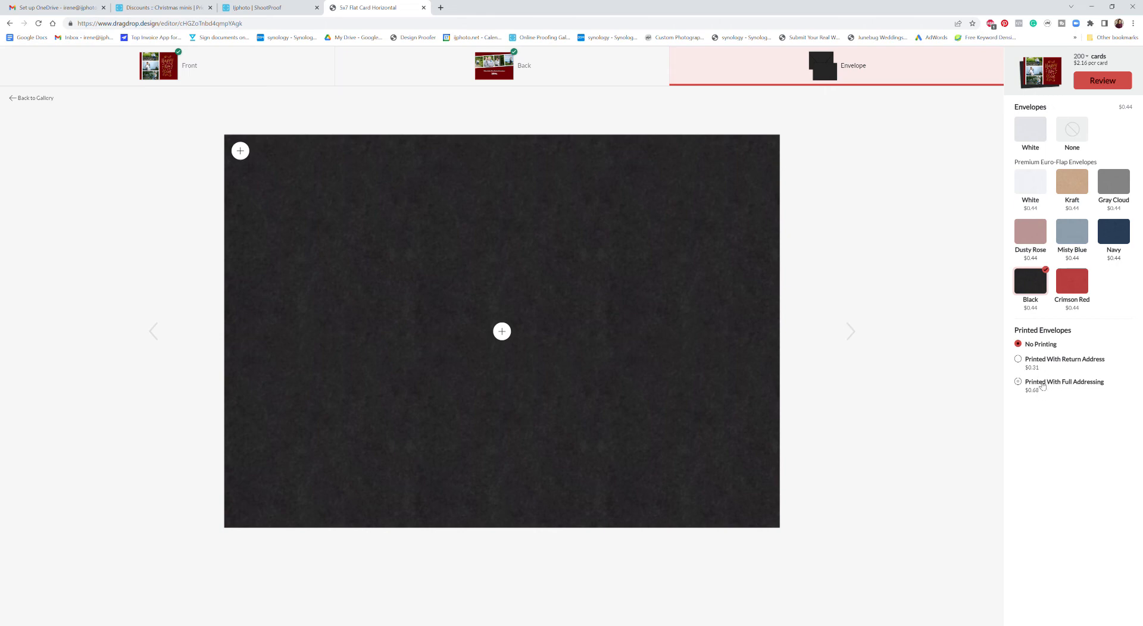
{"action": "left_click", "coordinate": [1031, 129]}
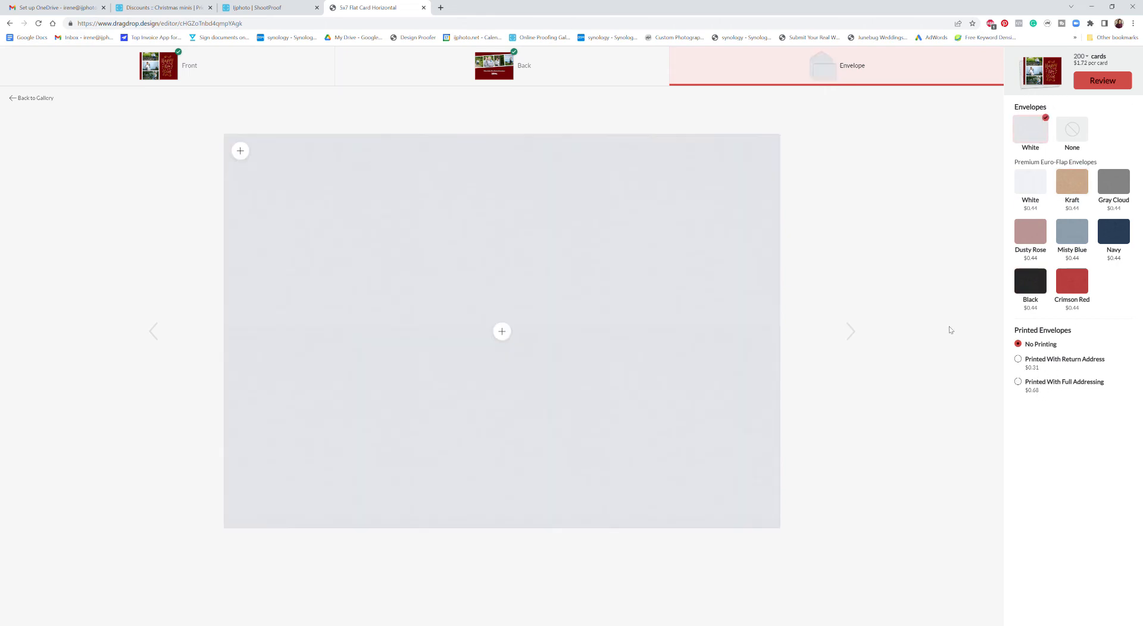
- Send the reviewed card order to the shopping cart, and preview the card's front and back there
{"action": "left_click", "coordinate": [853, 333]}
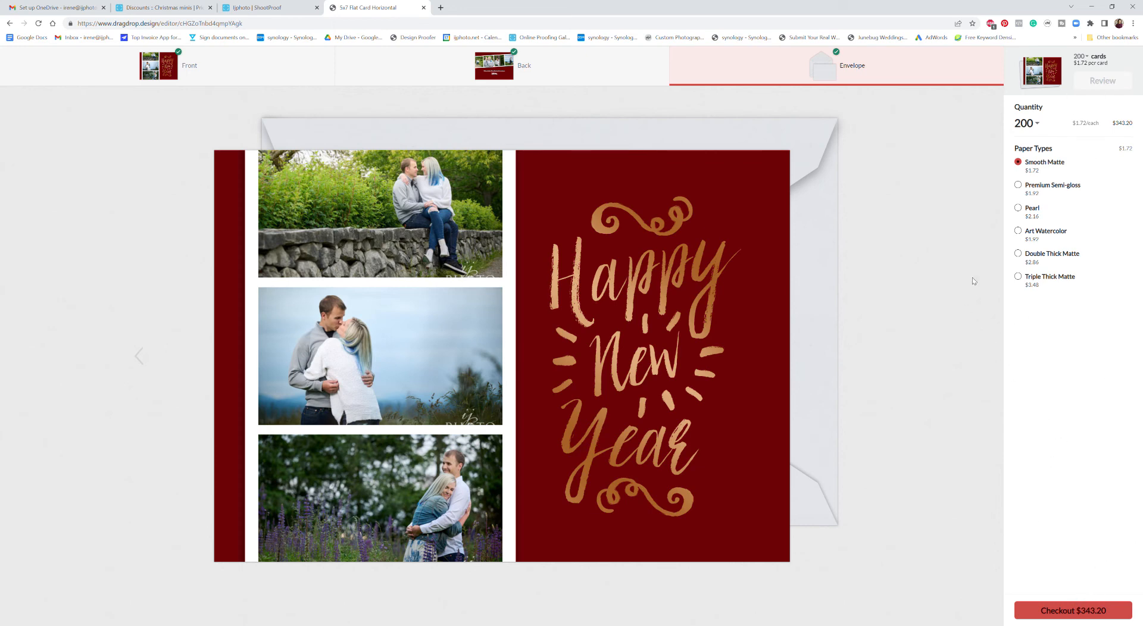
{"action": "left_click", "coordinate": [1072, 614]}
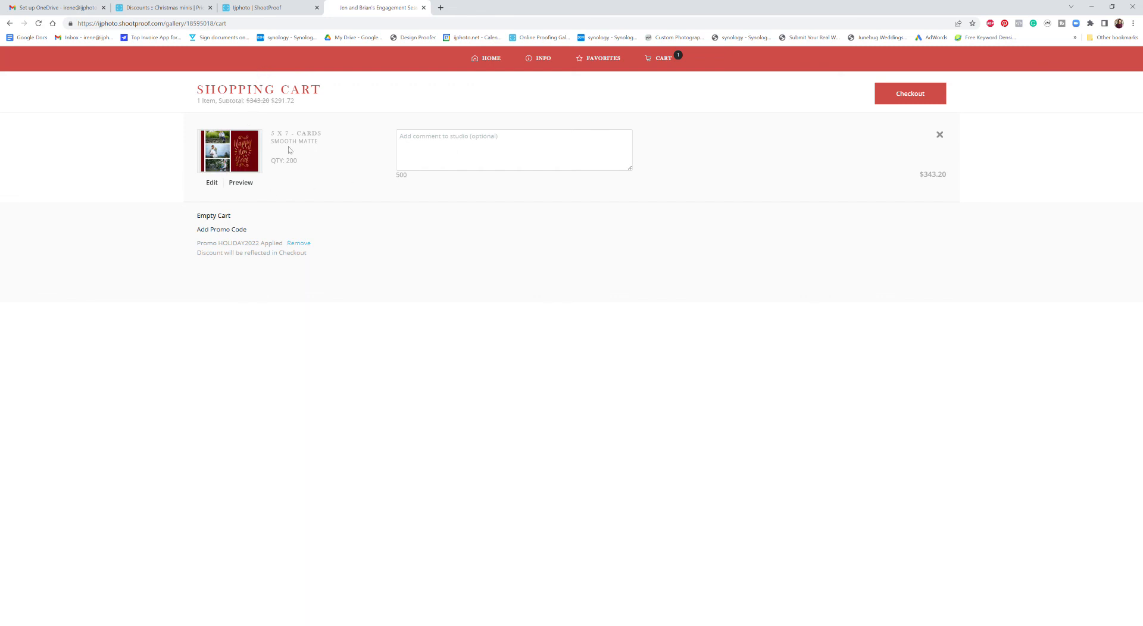
{"action": "left_click", "coordinate": [240, 183]}
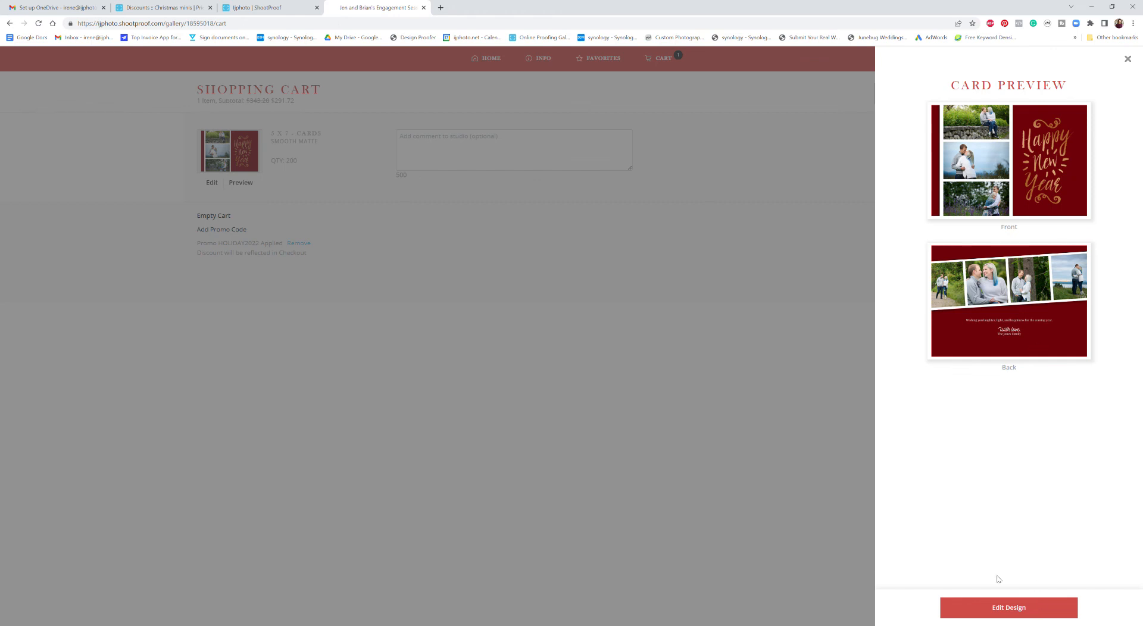
{"action": "left_click", "coordinate": [528, 339]}
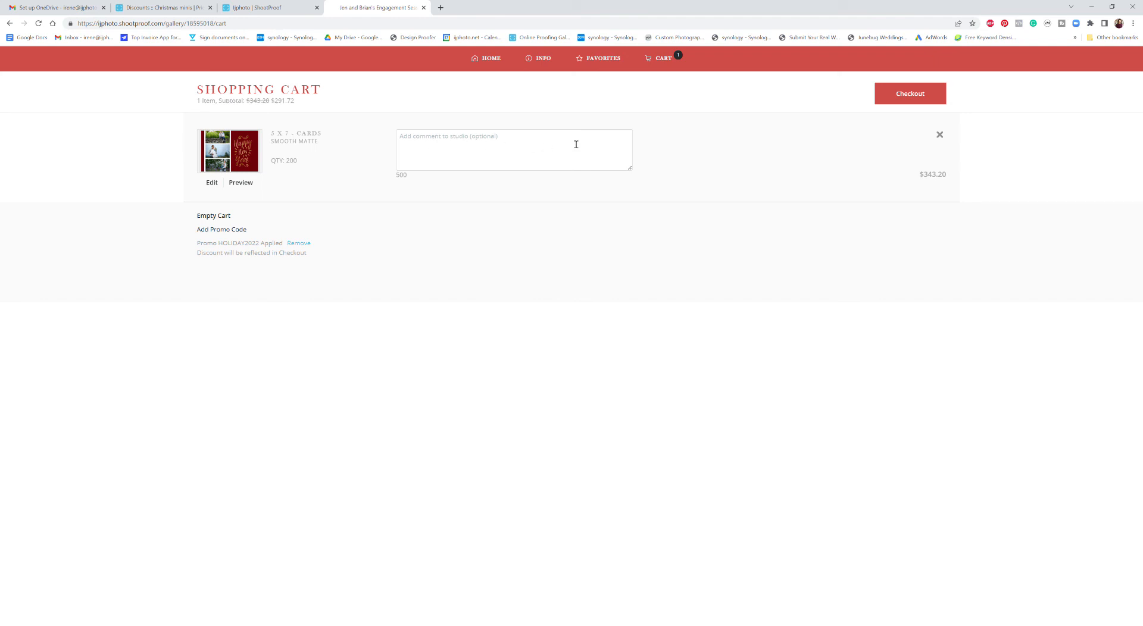
- Write a short comment to the studio on the cart item, telling the photographer that she rocks
{"action": "left_click", "coordinate": [544, 144]}
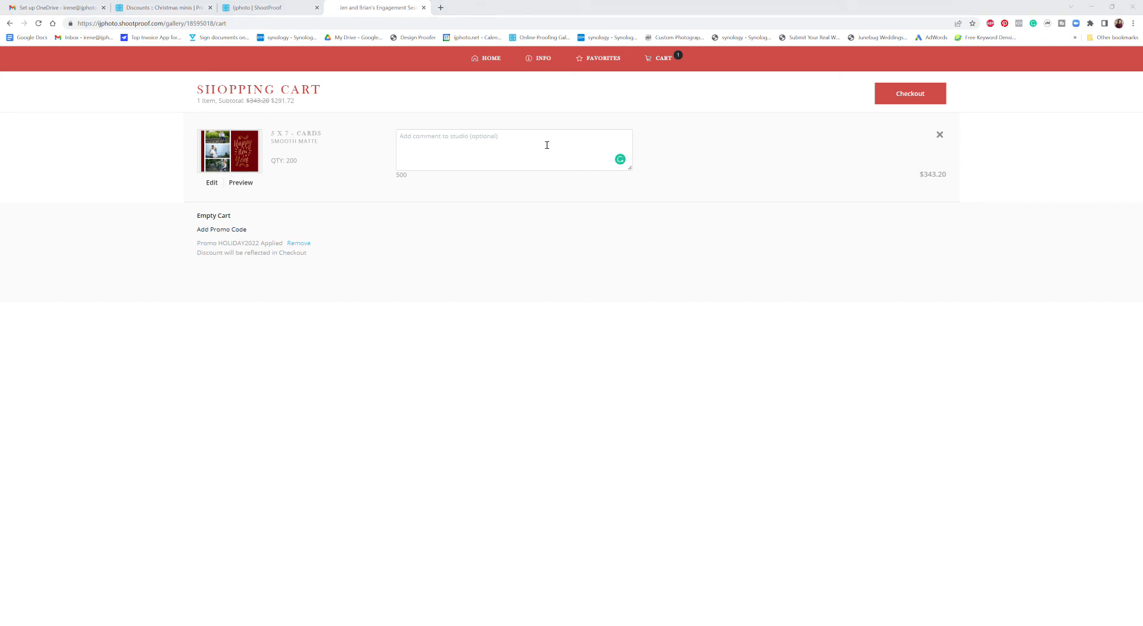
{"action": "left_click", "coordinate": [521, 137]}
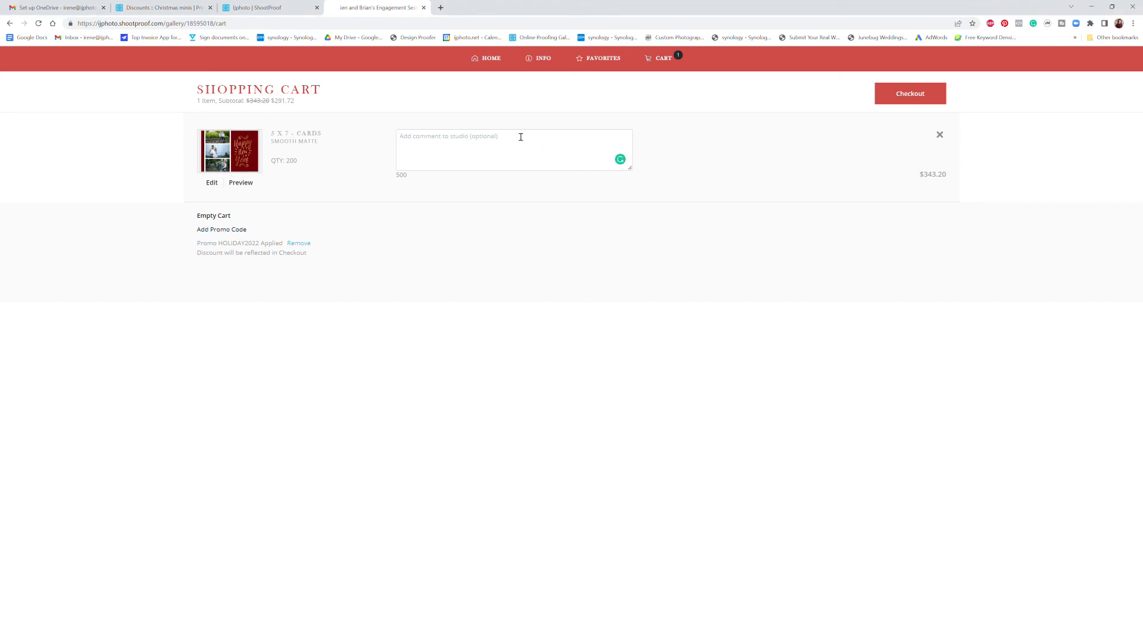
{"action": "type", "text": "Irene you rock!"}
- Remove the HOLIDAY2022 promo from the cart and proceed to checkout with the promo code entry left empty
{"action": "left_click", "coordinate": [307, 244]}
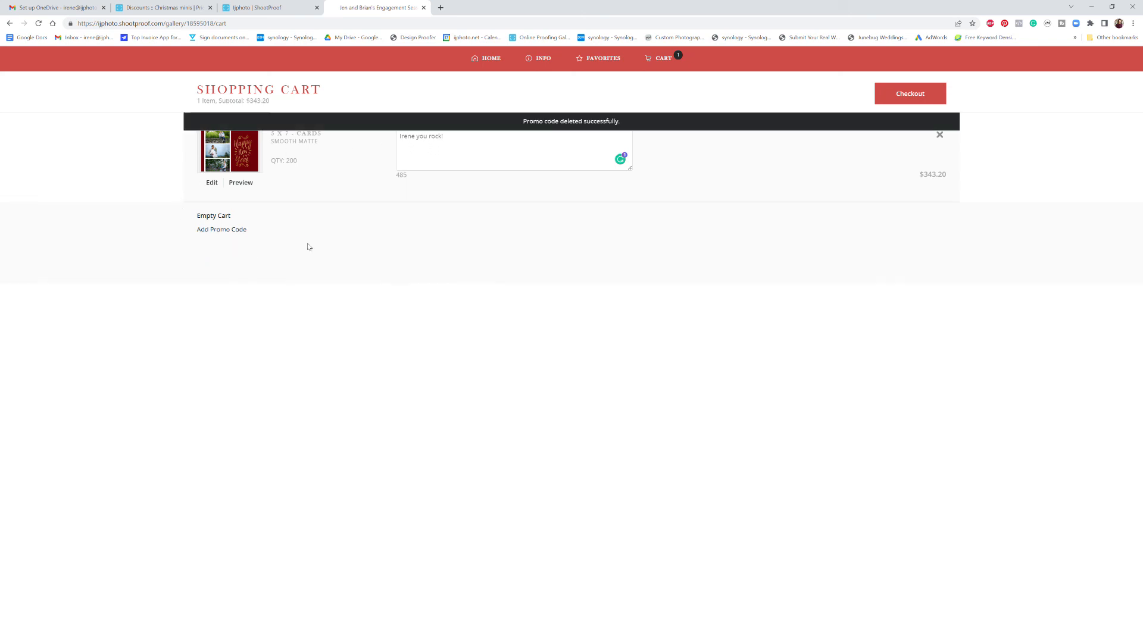
{"action": "left_click", "coordinate": [224, 230]}
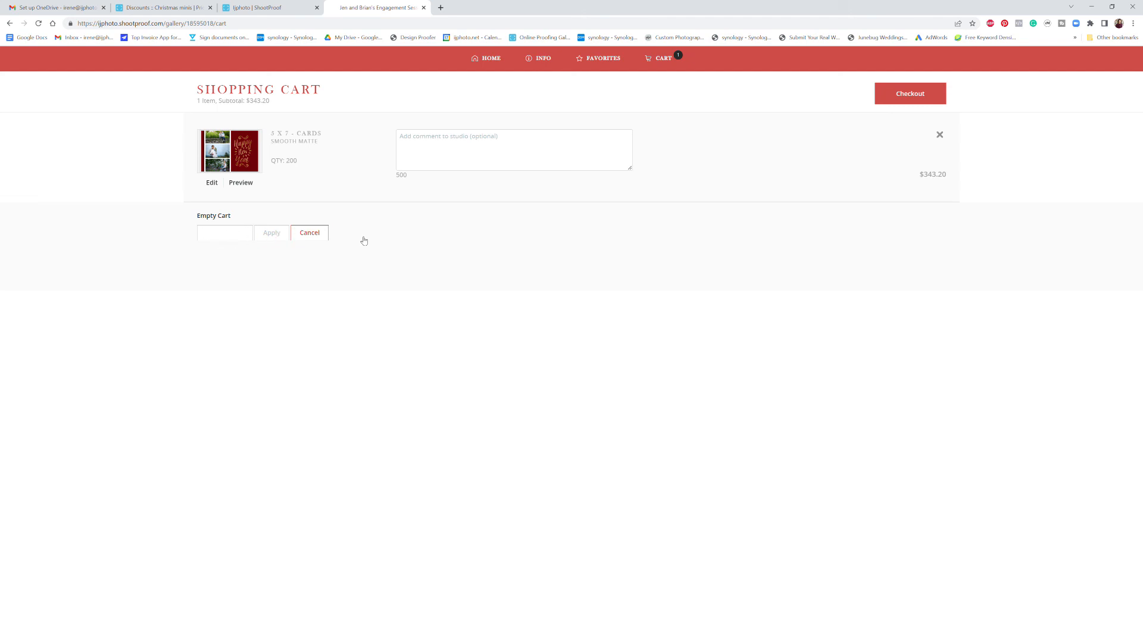
{"action": "left_click", "coordinate": [909, 99]}
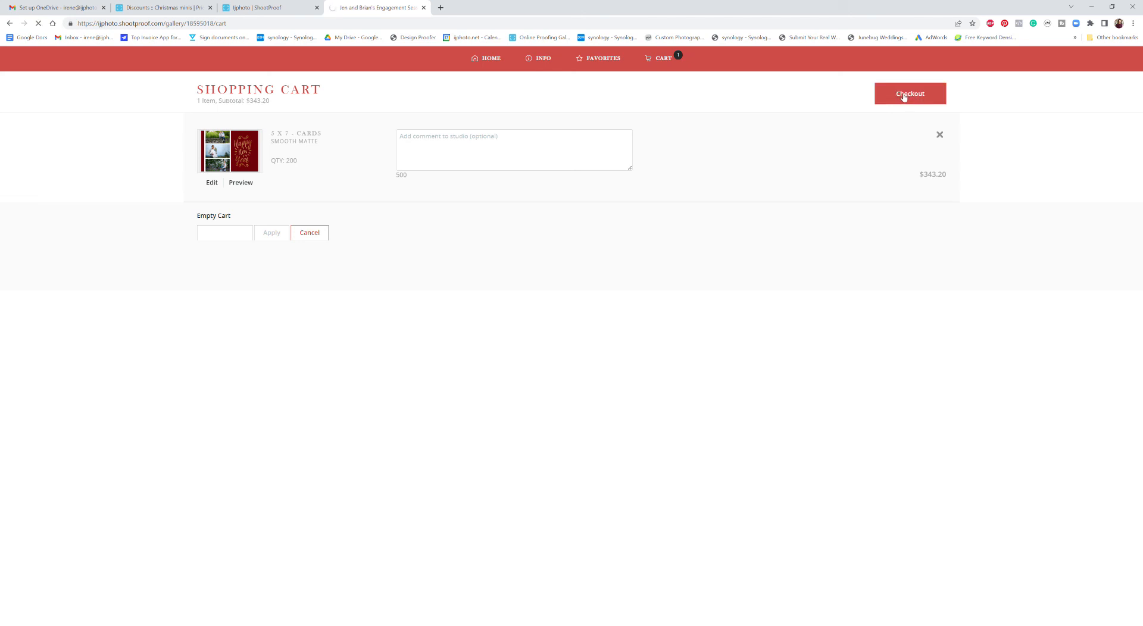